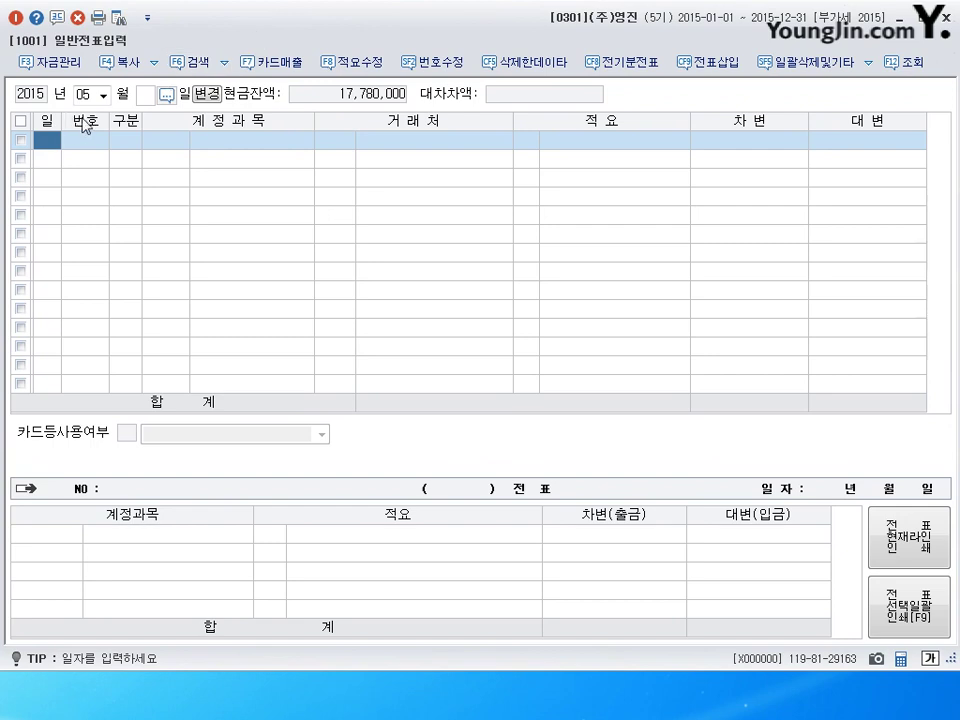
Step: Enter a May 1 debit line for account 0177 특정현금과예금 with an amount of 5,000,000
text(1)
key(Return)
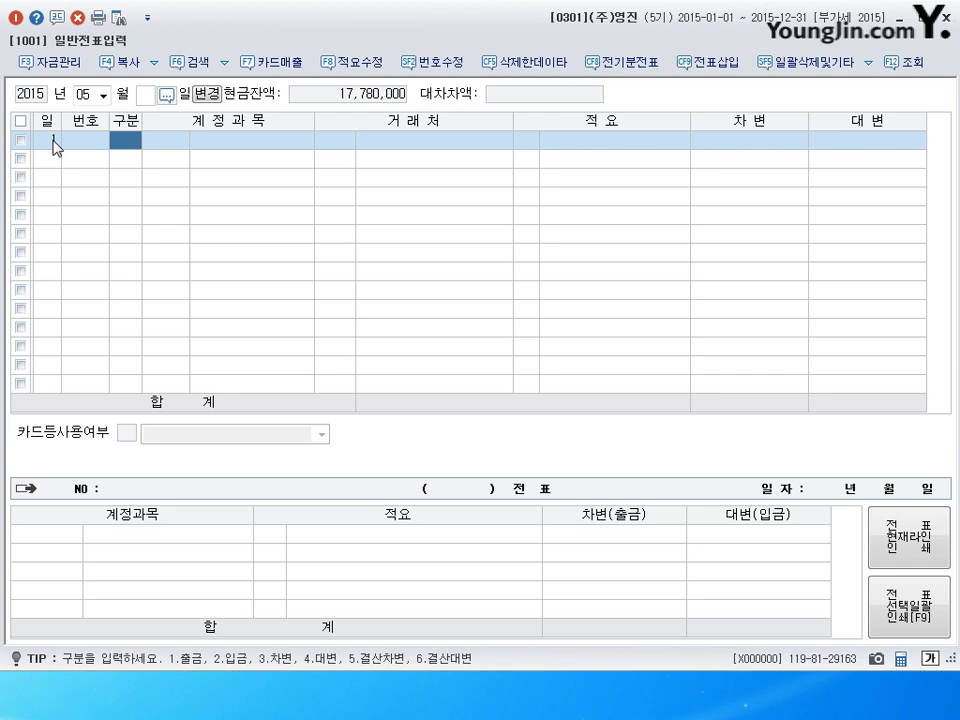
text(3)
key(Return)
text(0177)
key(Return)
key(Return)
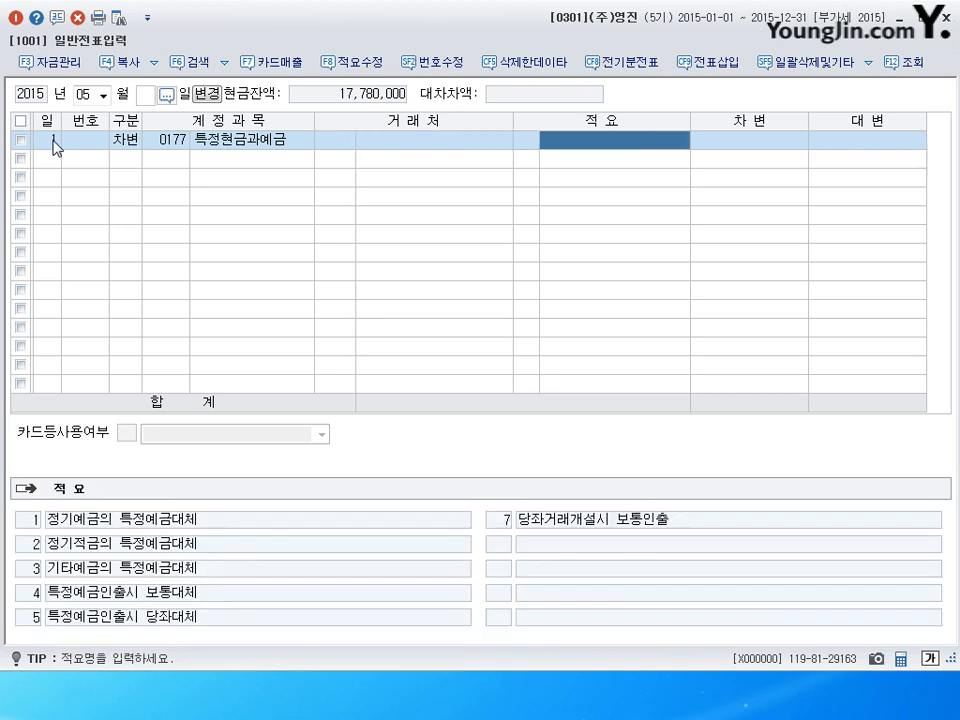
key(Return)
text(5000000)
key(Return)
Step: Add a May 1 debit line for account 0831 수수료비용 with an amount of 2,000
text(3)
key(Return)
text(831)
key(Return)
key(Return)
key(Return)
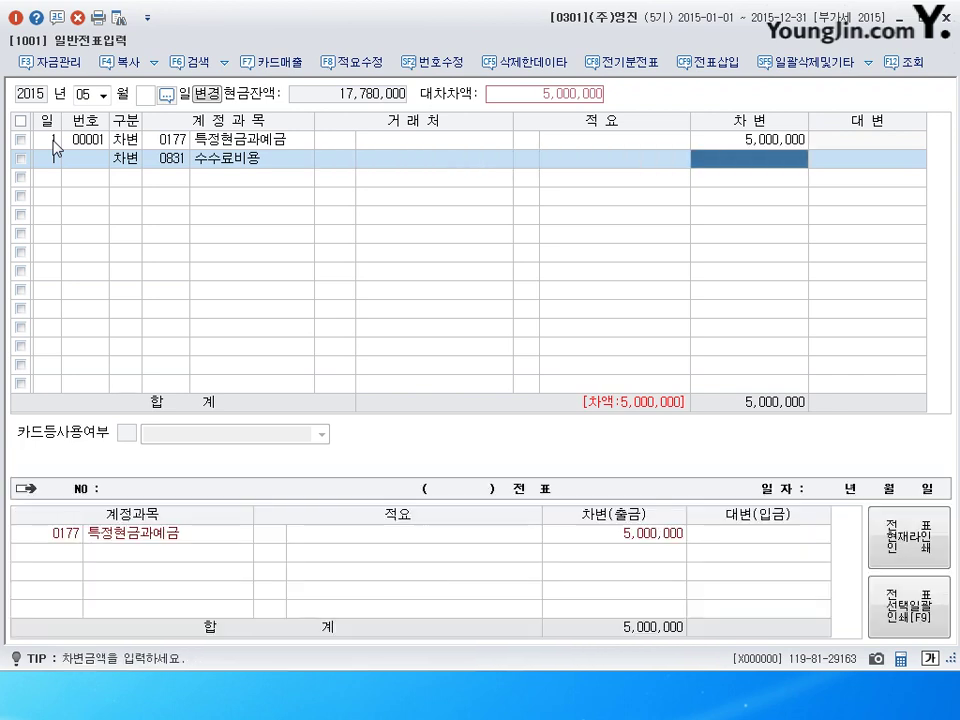
text(2000)
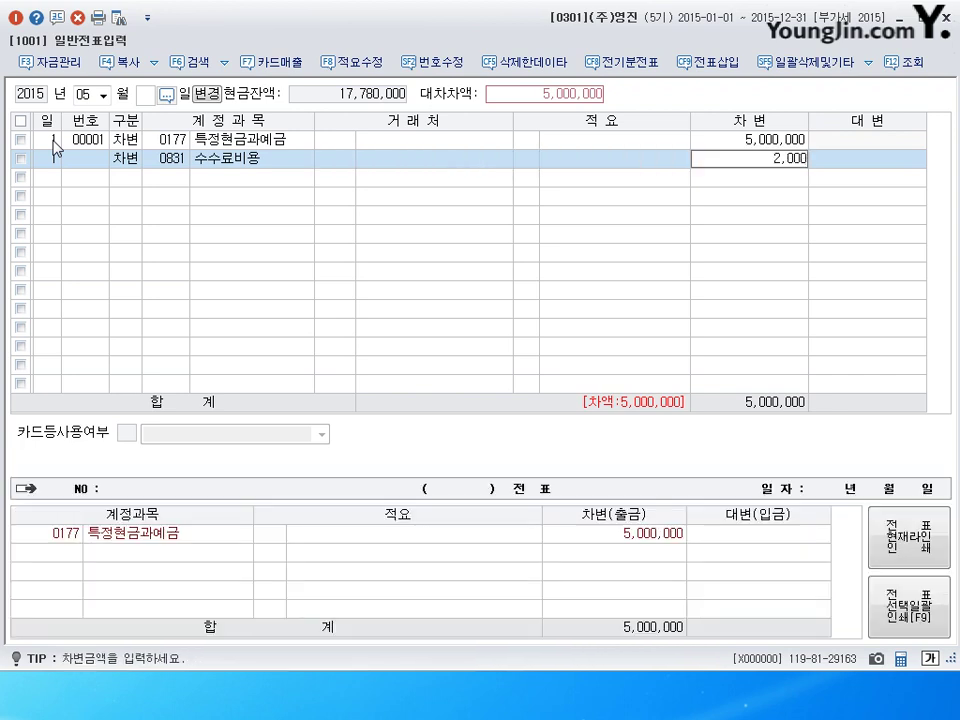
key(Return)
Step: Add the balancing May 1 credit line for account 0101 현금, keeping the amount of 5,002,000
text(4)
key(Return)
text(101)
key(Return)
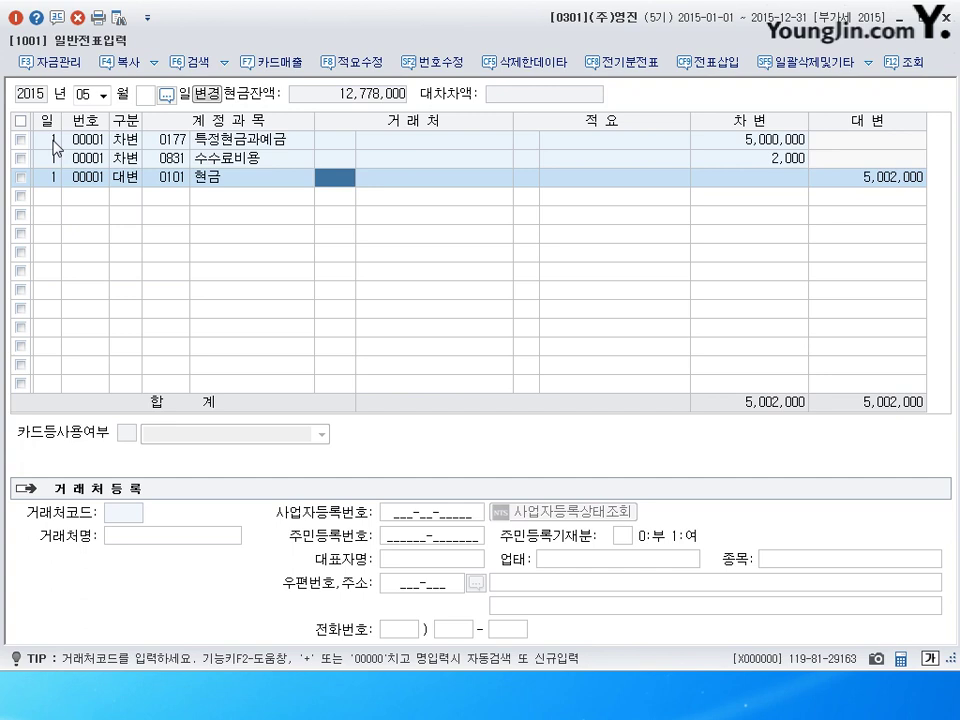
key(Return)
key(Return)
key(Return)
Step: Enter a May 2 debit line for account 0183 투자부동산 with an amount of 310,000,000
text(2)
key(Return)
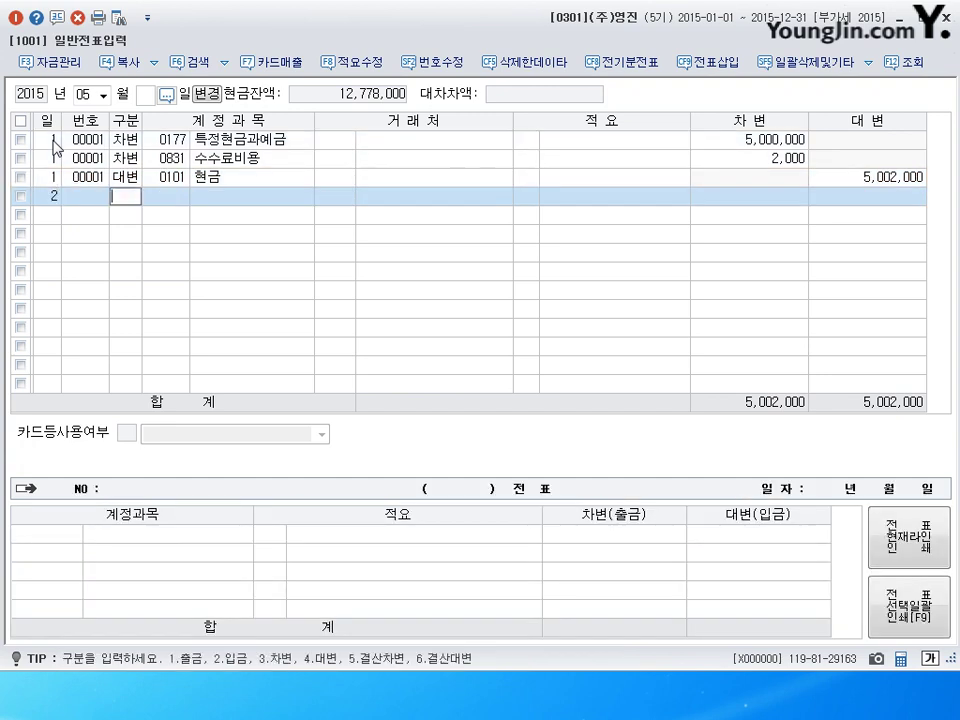
text(3)
key(Return)
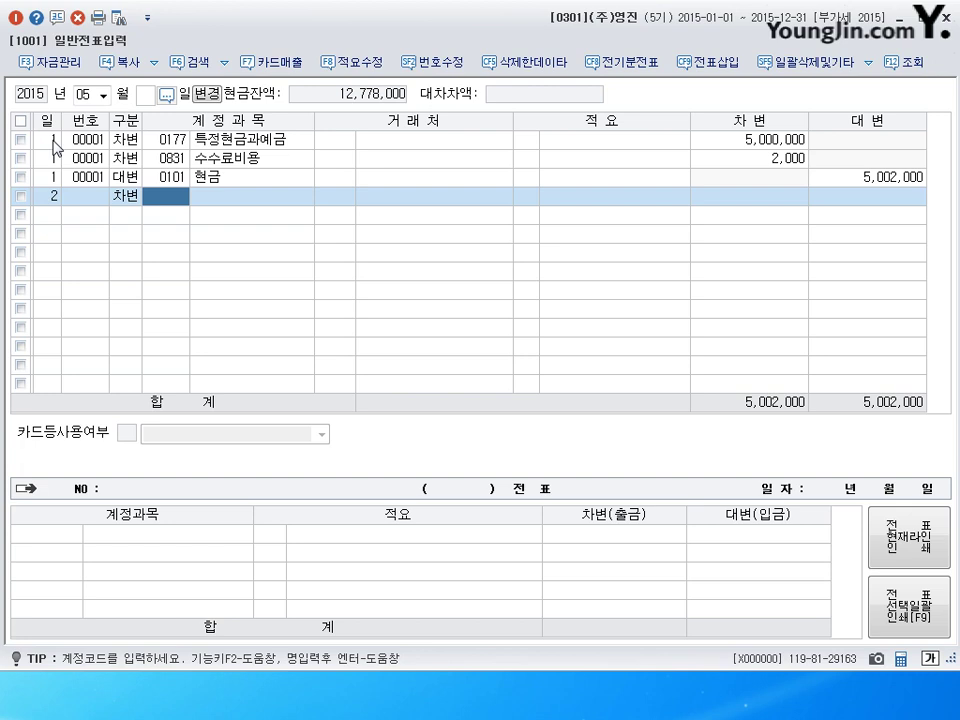
text(183)
key(Return)
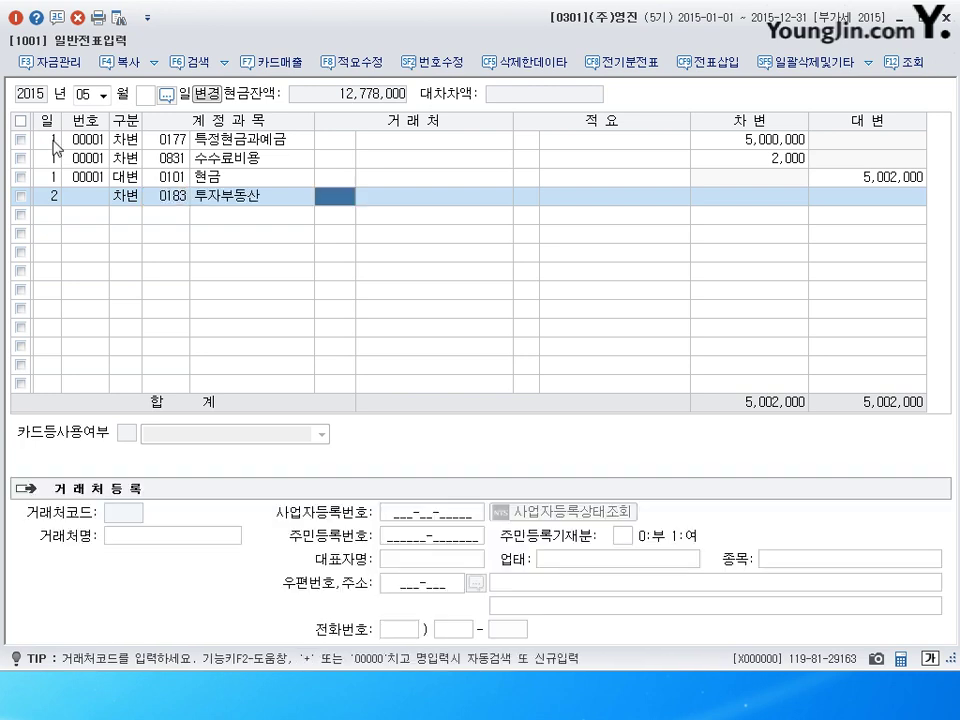
key(Return)
key(Return)
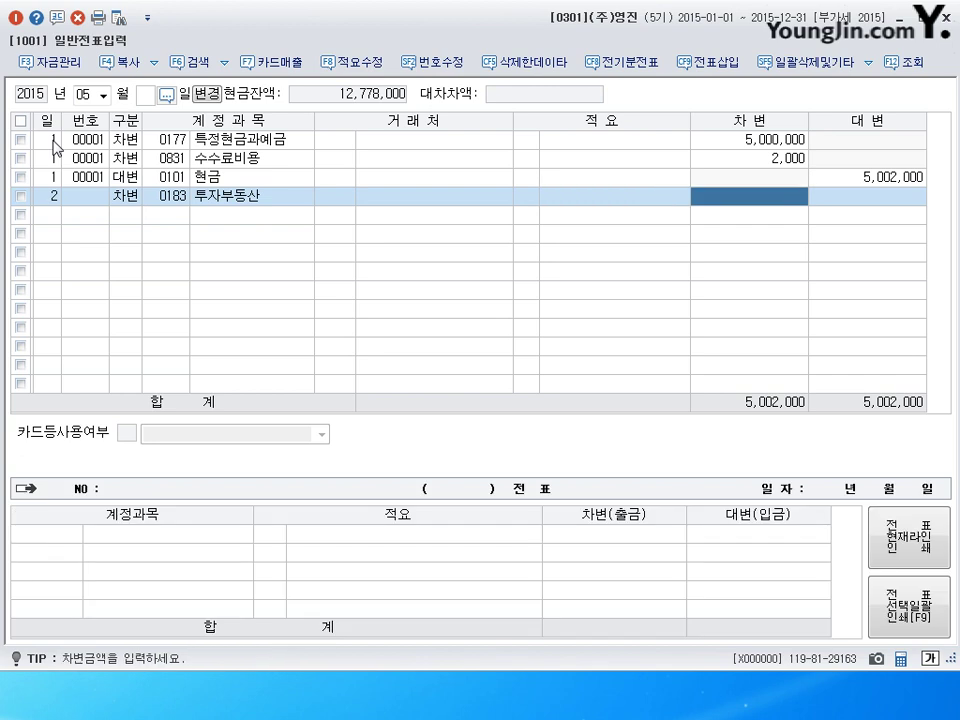
text(310000000)
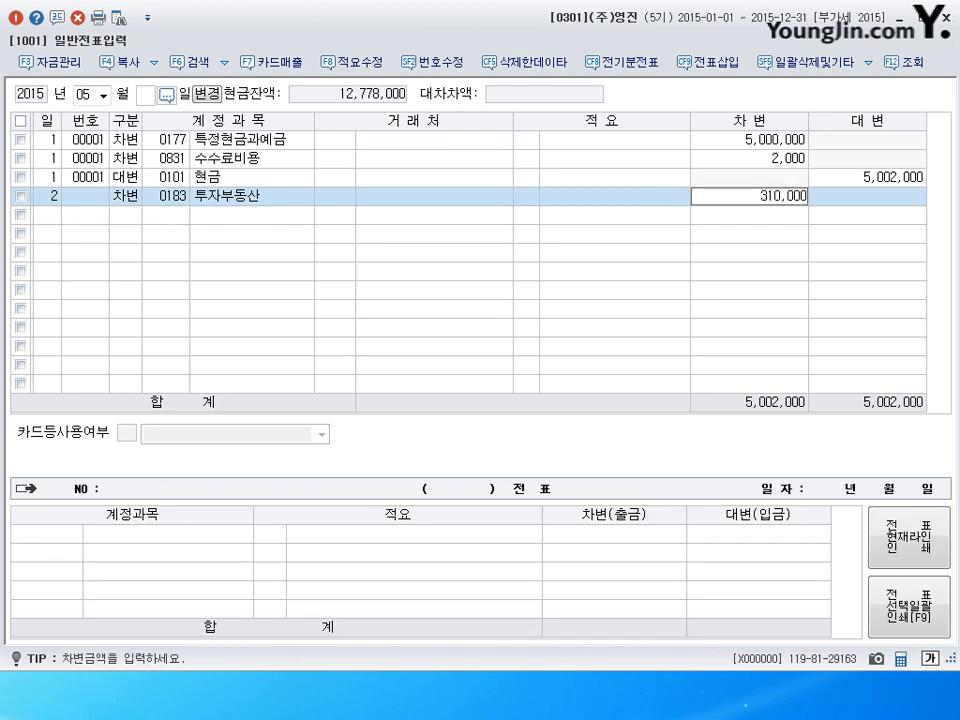
key(Return)
Step: Add a May 2 credit line for account 0101 현금 with an amount of 100,000,000
text(2)
key(Return)
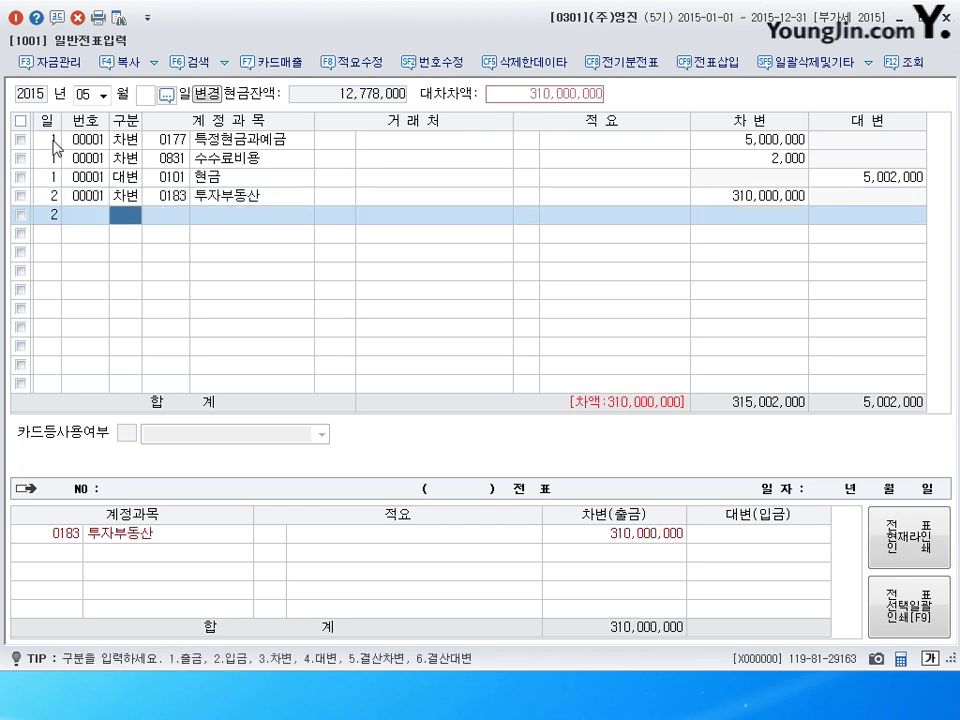
text(4)
key(Return)
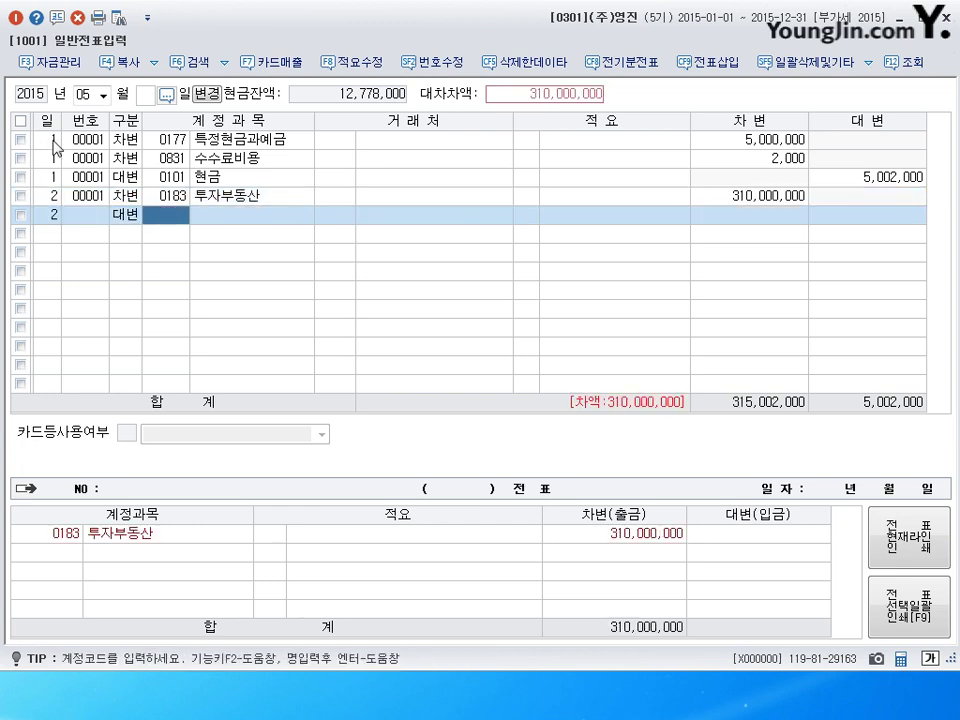
text(101)
key(Return)
key(Return)
key(Return)
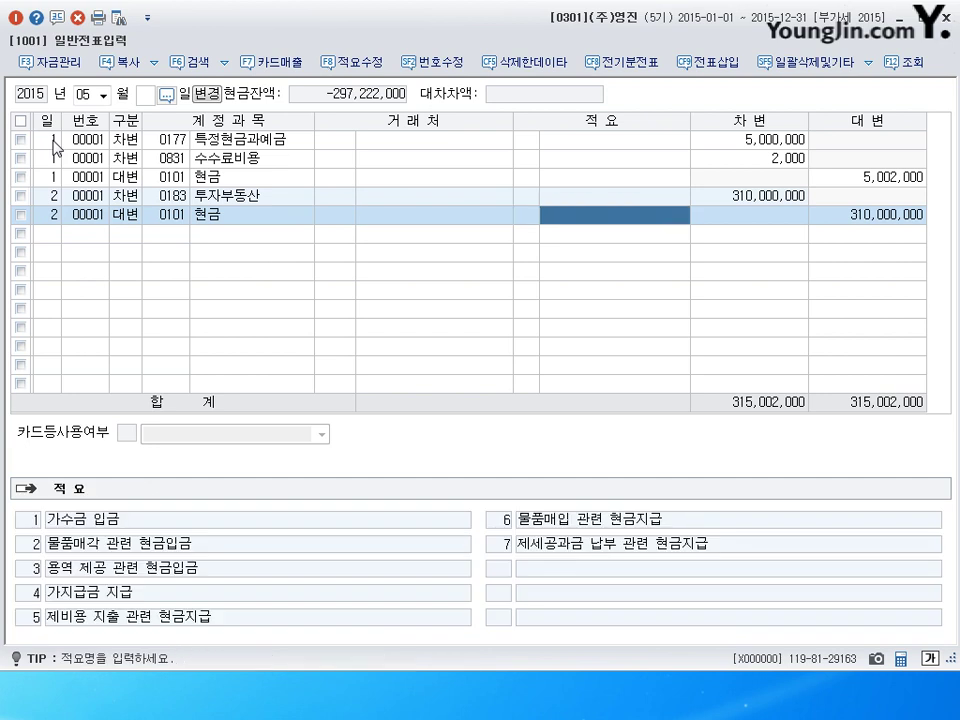
key(Return)
text(100000000)
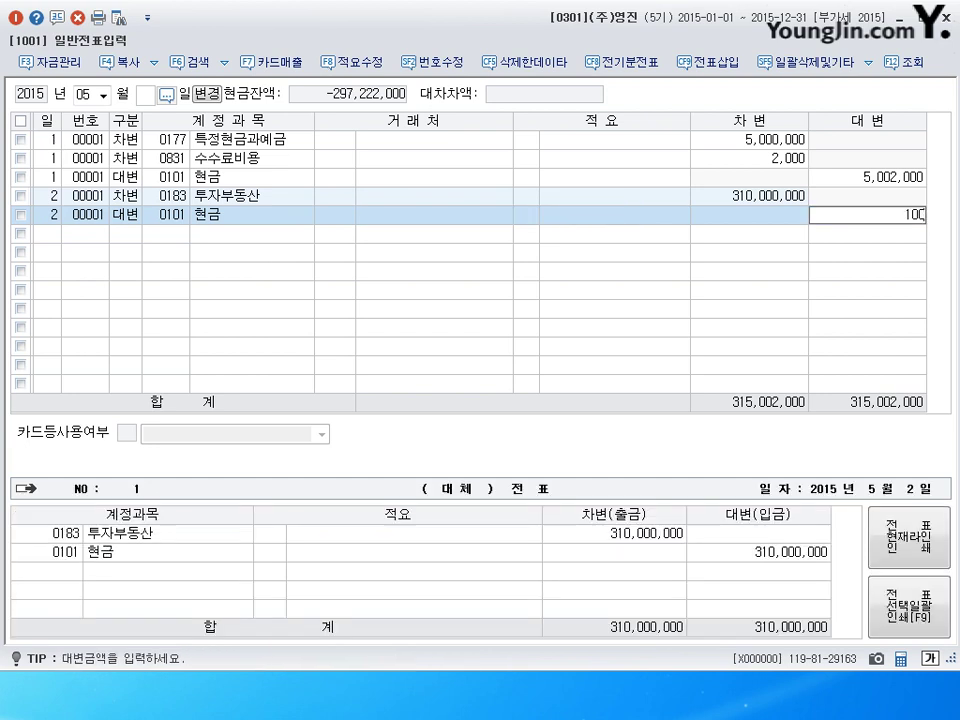
key(Return)
Step: Start another voucher line dated day 2 and classify it as a credit (대변)
text(2)
key(Return)
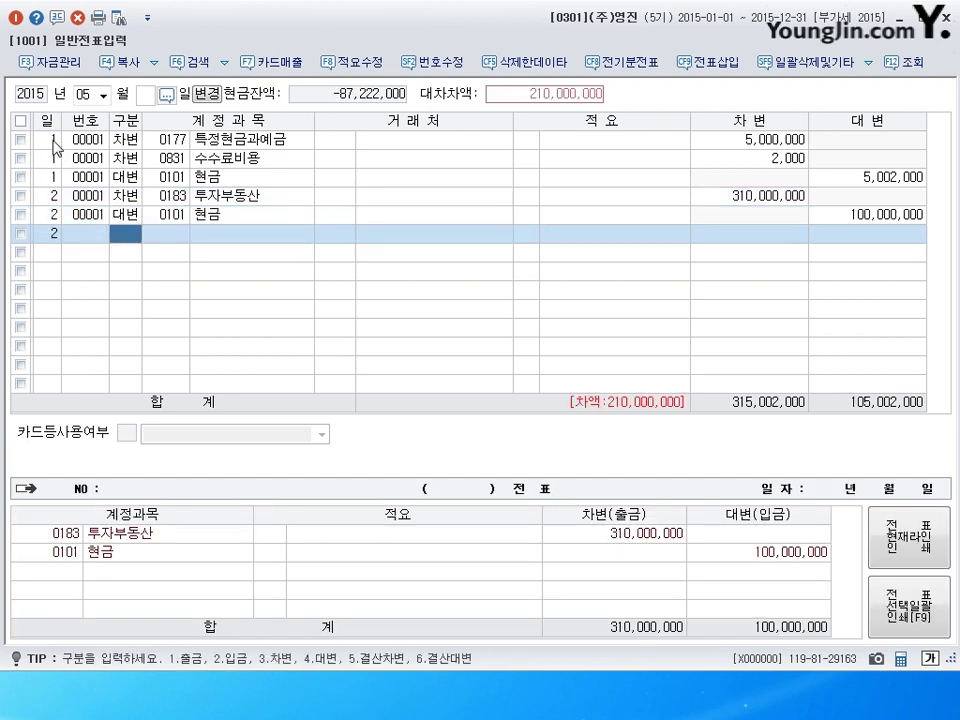
text(4)
key(Return)
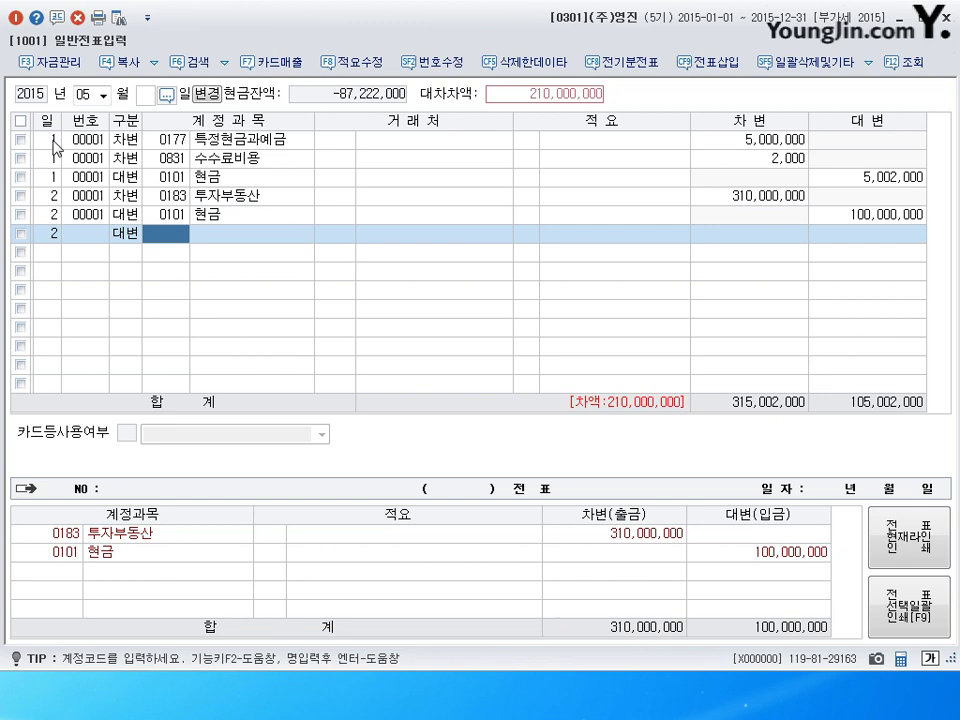
Step: Set the credit amount of the May 2 현금 line to 110,000,000
key(Up)
key(Return)
key(Return)
key(Return)
text(110000000)
key(Return)
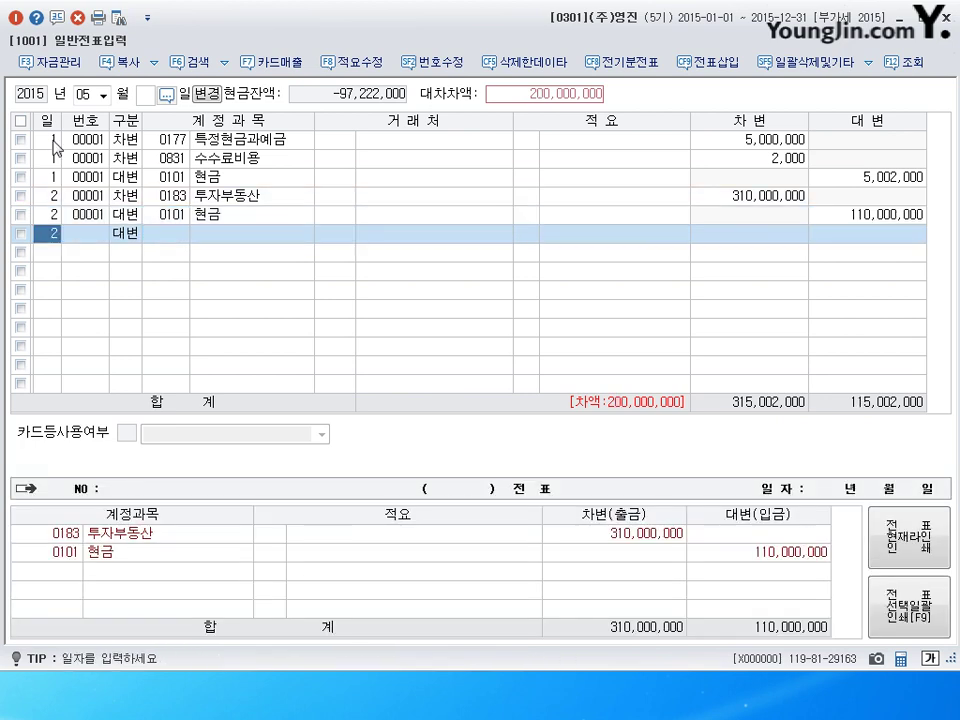
Step: Assign account 0253 미지급금 to the unfinished May 2 credit line
key(Return)
key(Return)
text(253)
key(Return)
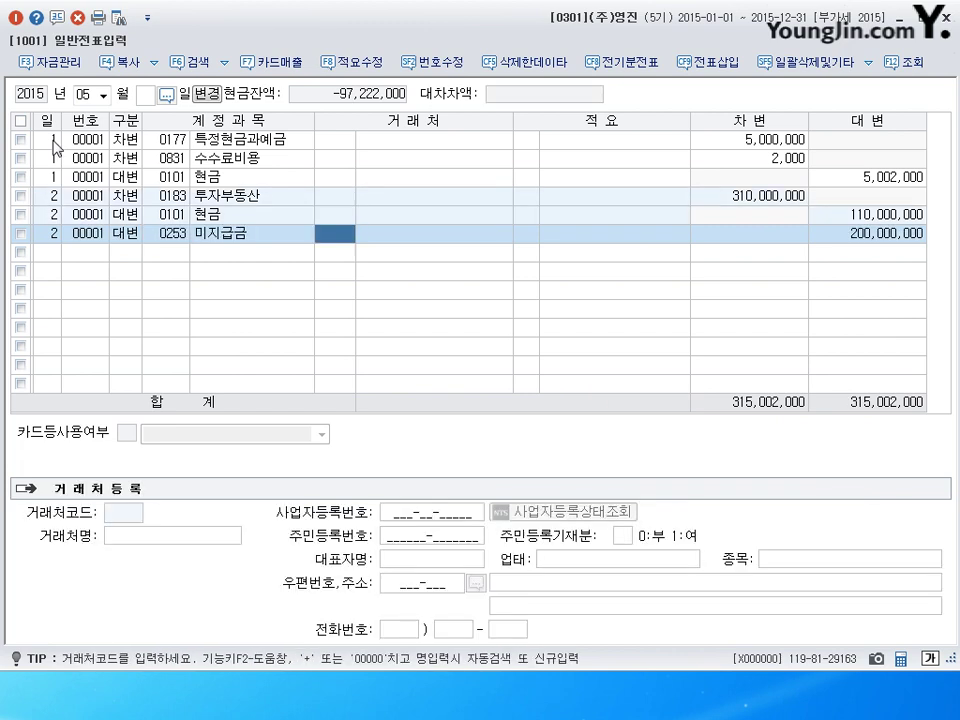
key(Hangul)
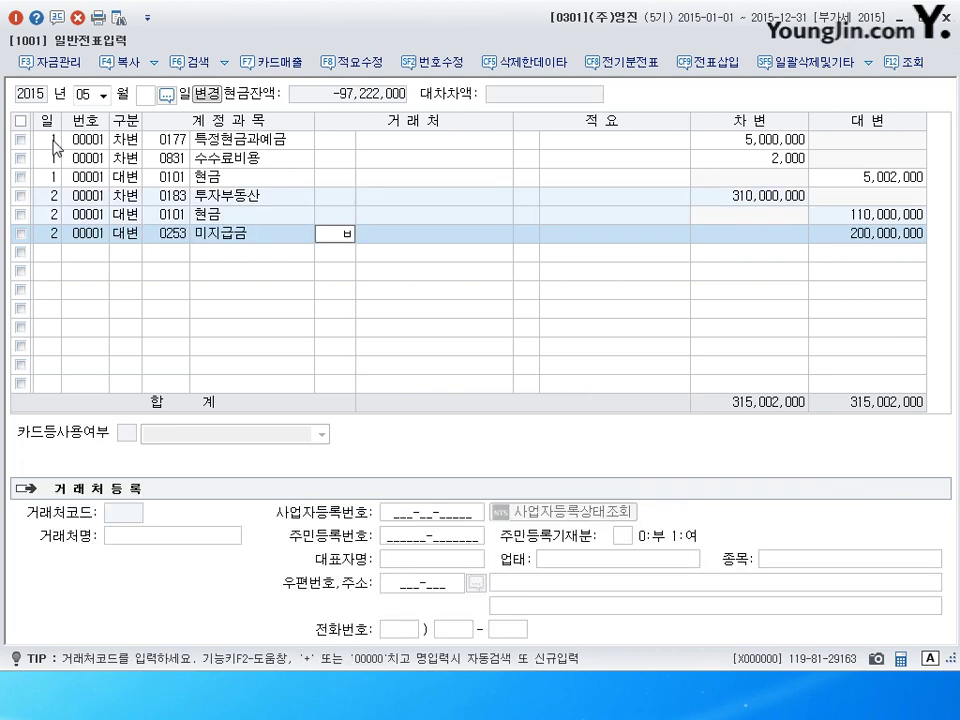
text(부동)
key(Return)
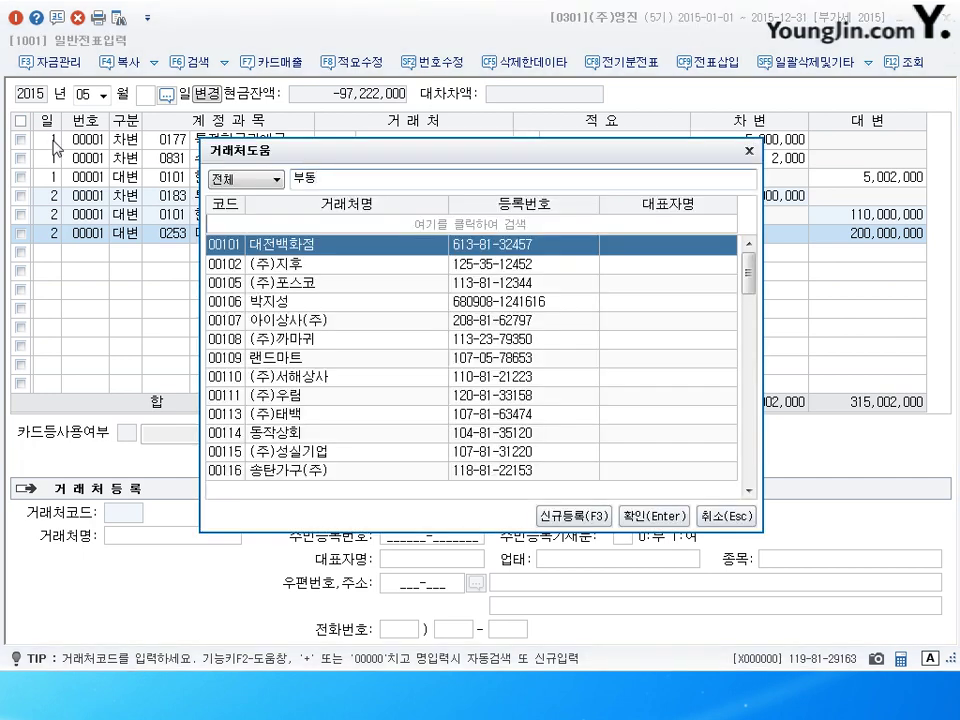
click(726, 517)
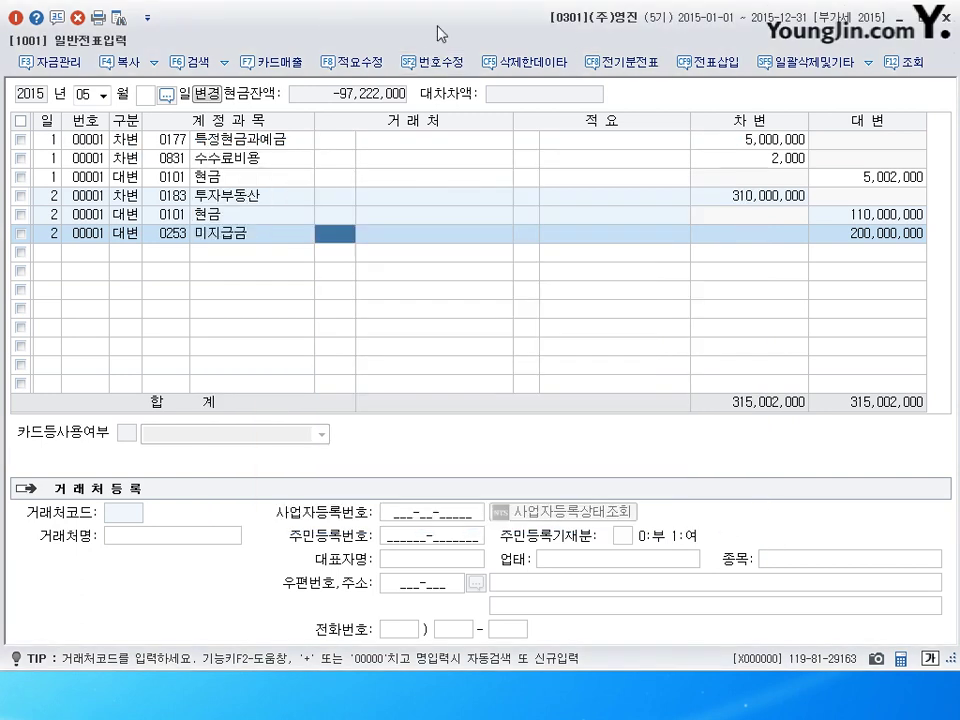
Step: Look up 부동 and assign (주)부동산개발 as the trading partner of the 미지급금 line, keeping the 200,000,000 credit
text(물)
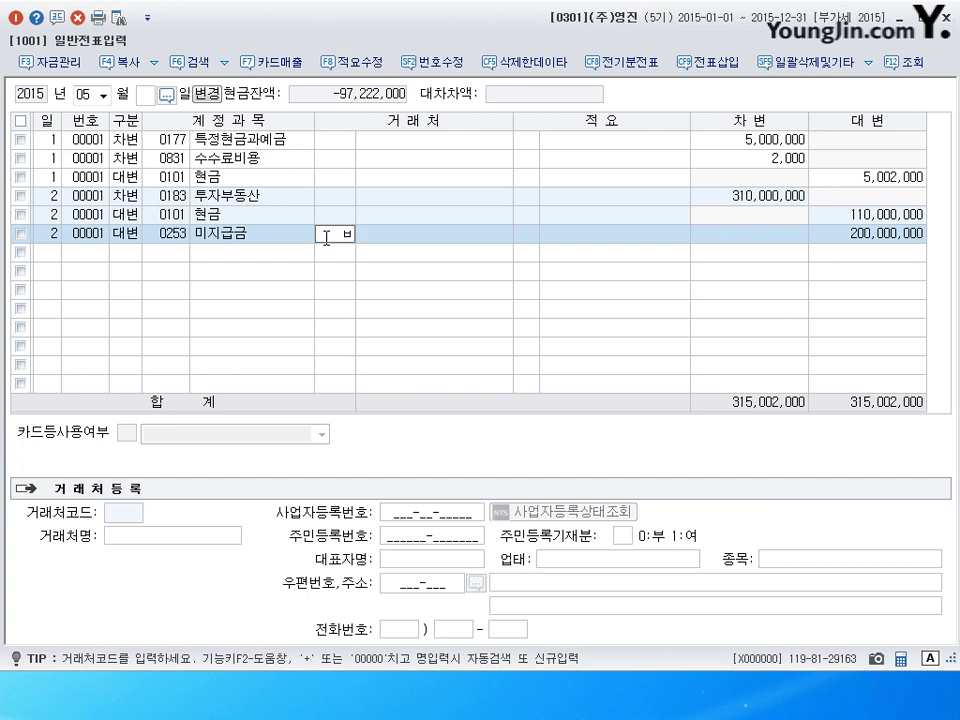
text(ㅅㄴ부동)
key(Return)
double_click(328, 243)
key(Return)
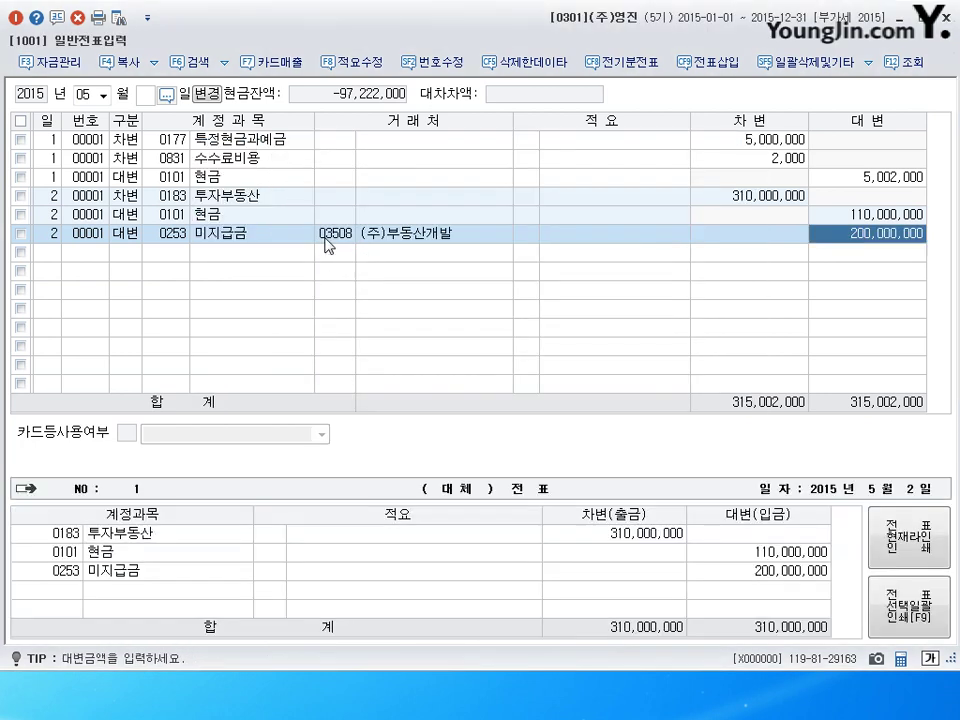
key(Return)
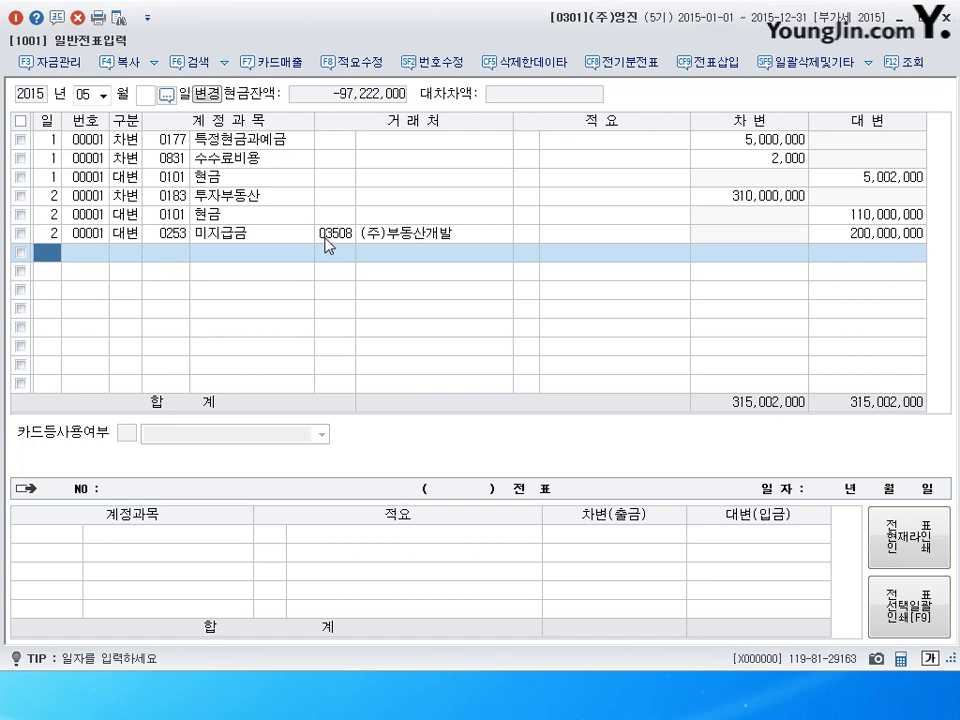
Step: Enter a May 3 debit line for account 0120 미수금 with trading partner (주)우림 and an amount of 51,000,000
text(3)
key(Return)
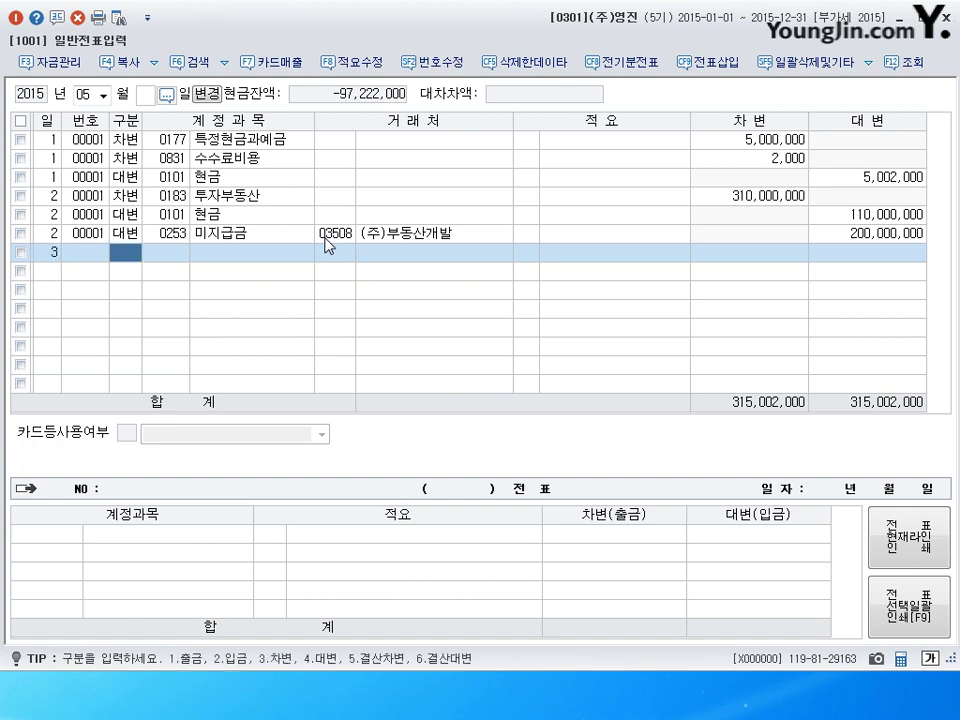
text(3)
key(Return)
text(120)
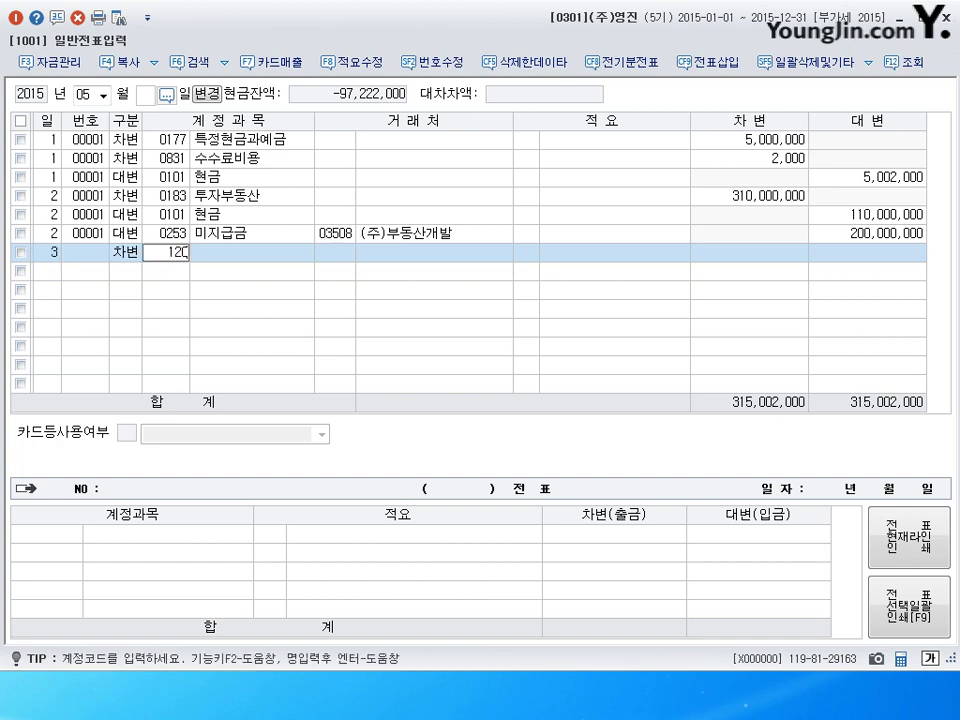
key(Return)
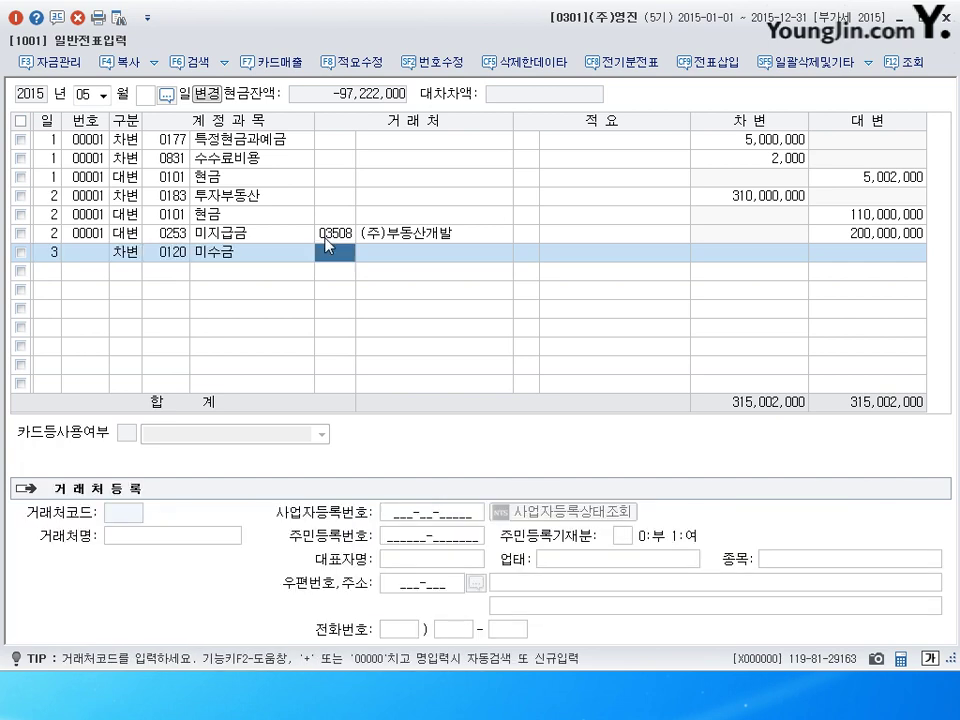
text(우림)
key(Return)
key(Return)
key(Return)
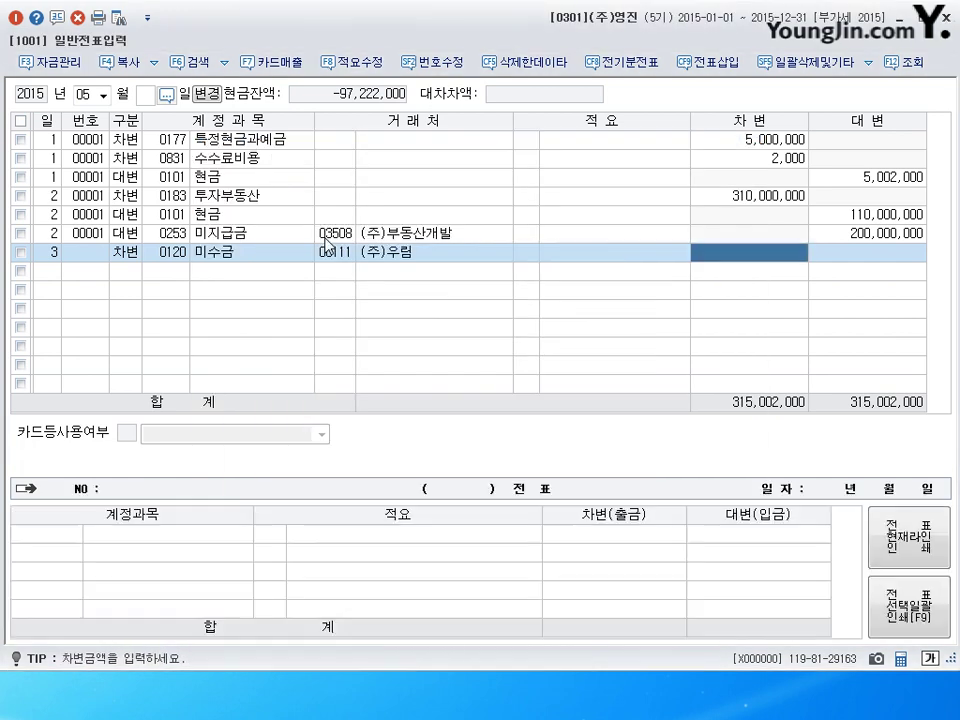
text(51000000)
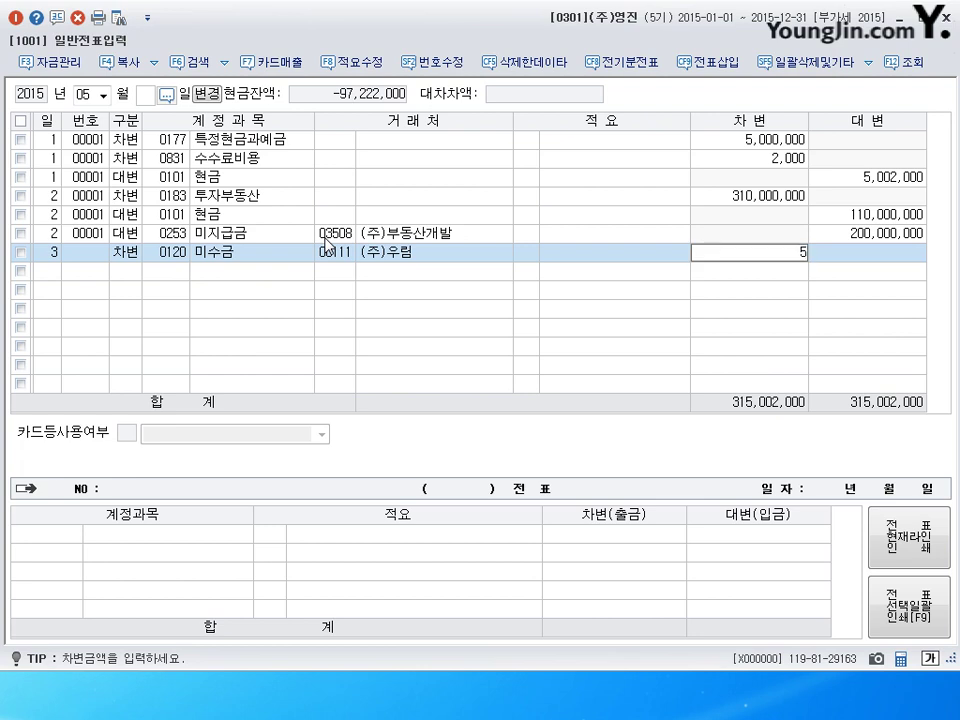
key(Return)
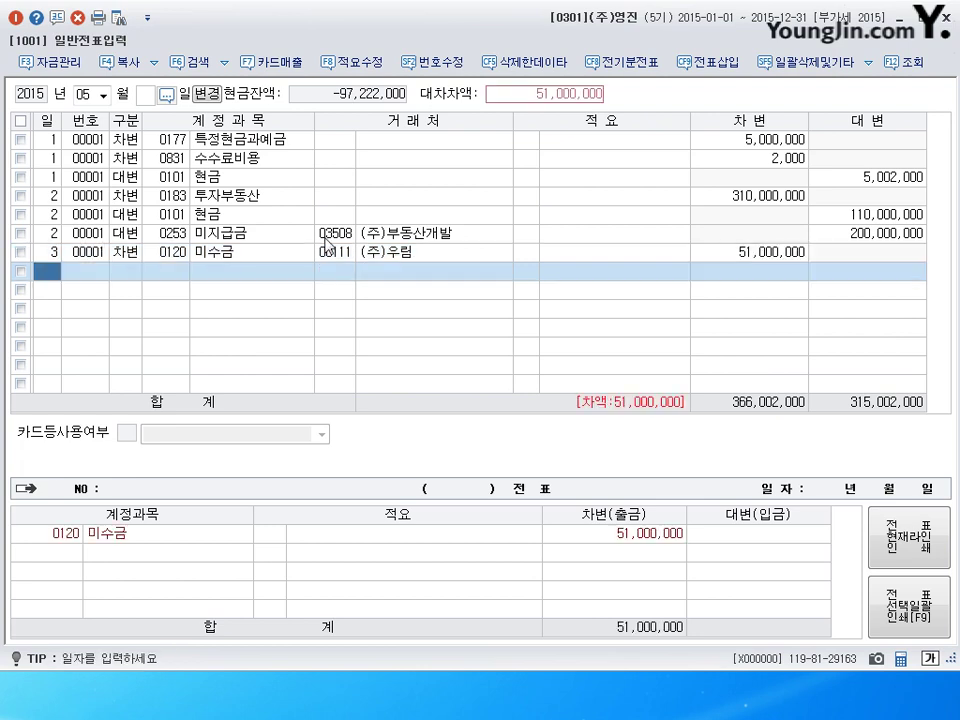
Step: Add a May 3 credit line for account 0183 투자부동산 with an amount of 50,000,000
text(3)
key(Return)
text(4)
key(Return)
text(0183)
key(Return)
key(Return)
key(Return)
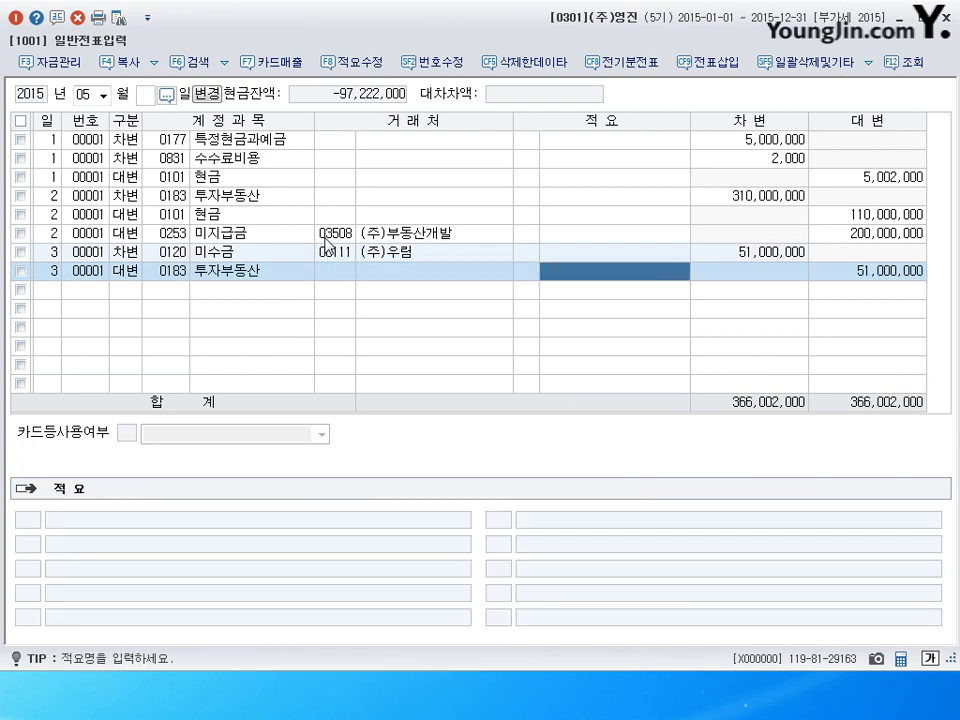
key(Return)
text(50000000)
key(Return)
Step: Add the balancing May 3 credit line for account 0915 투자자산처분이익, keeping the amount of 1,000,000
text(4)
key(Return)
text(0915)
key(Return)
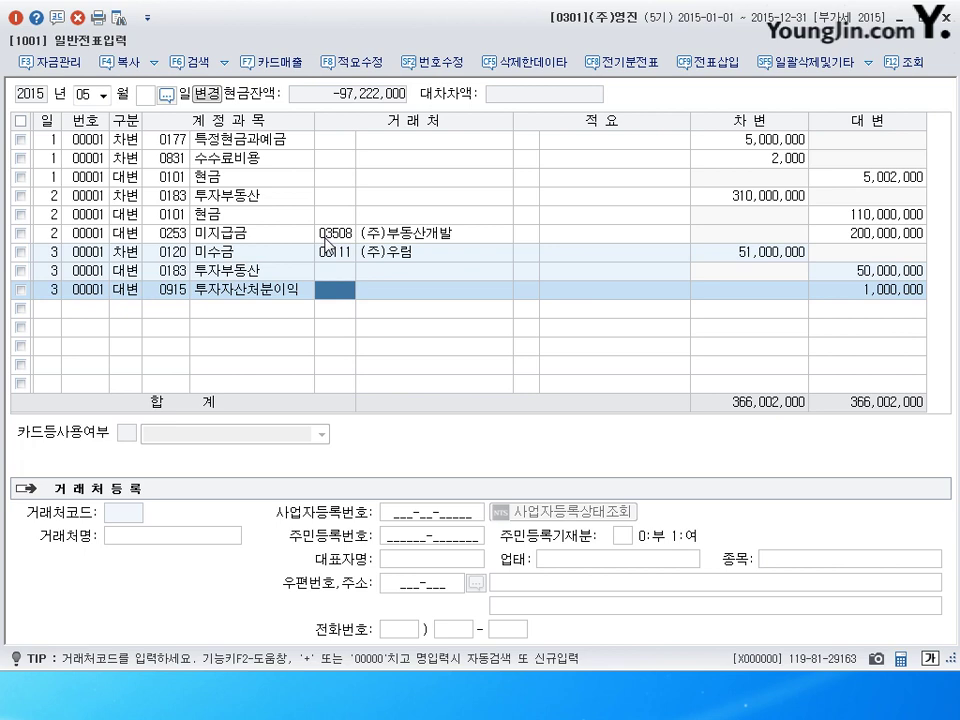
key(Return)
key(Return)
key(Return)
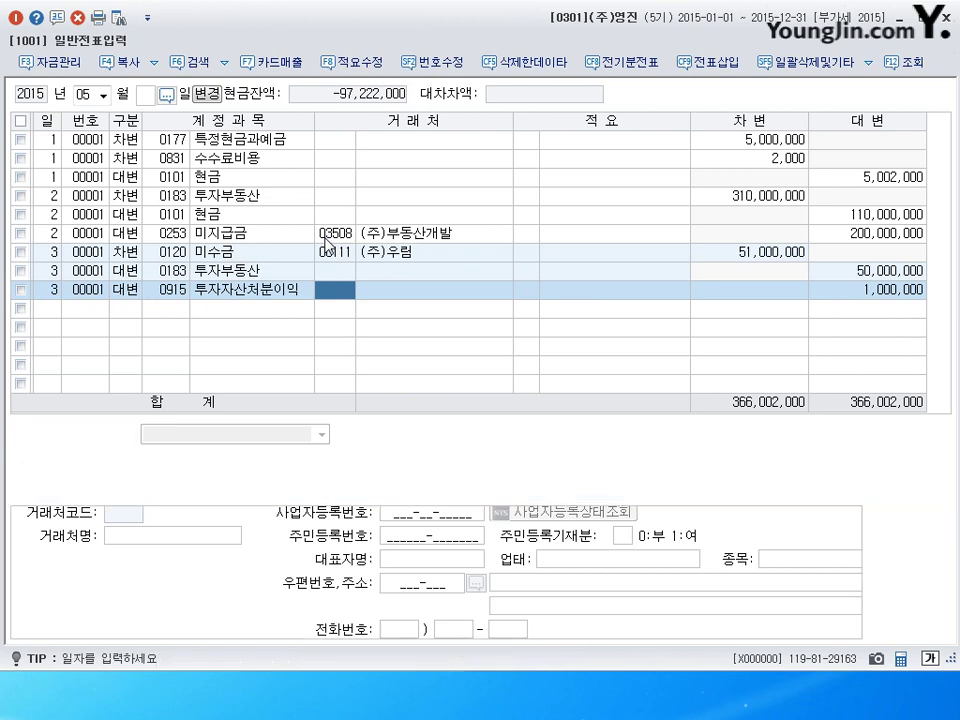
Step: Enter a May 4 debit line for account 0186 퇴직연금운용자산 with an amount of 5,000,000 and no trading partner
text(4)
key(Return)
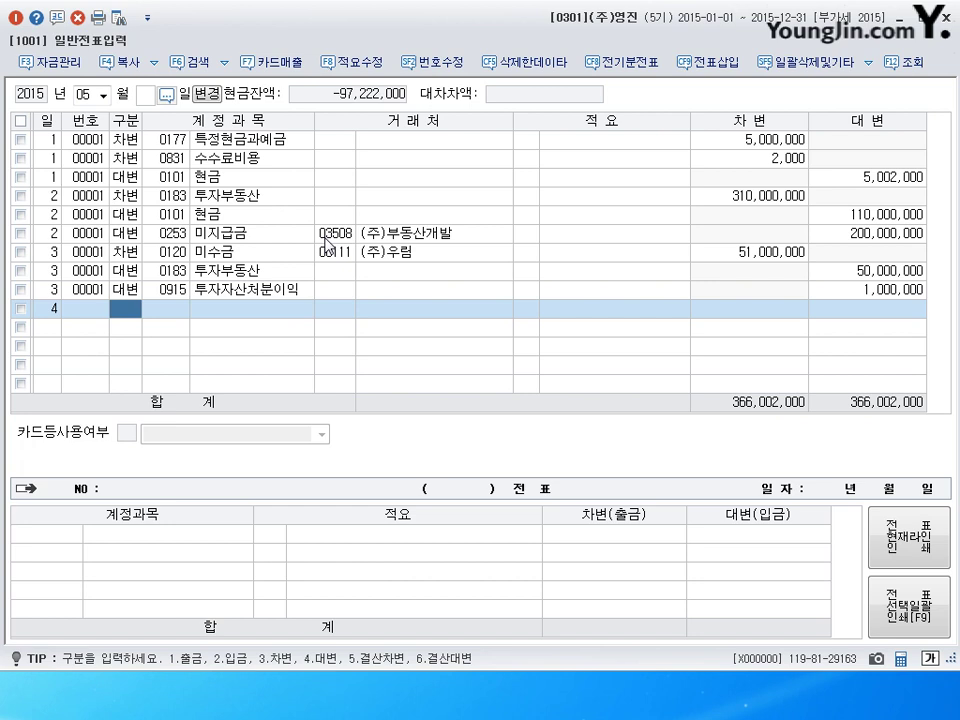
text(3)
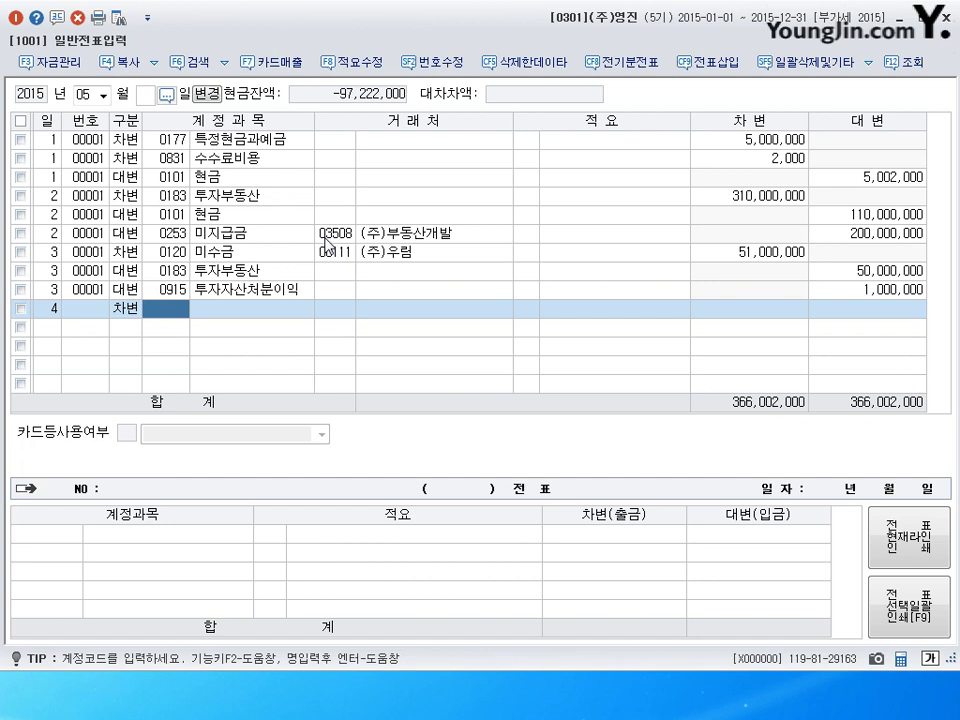
text(186)
key(Return)
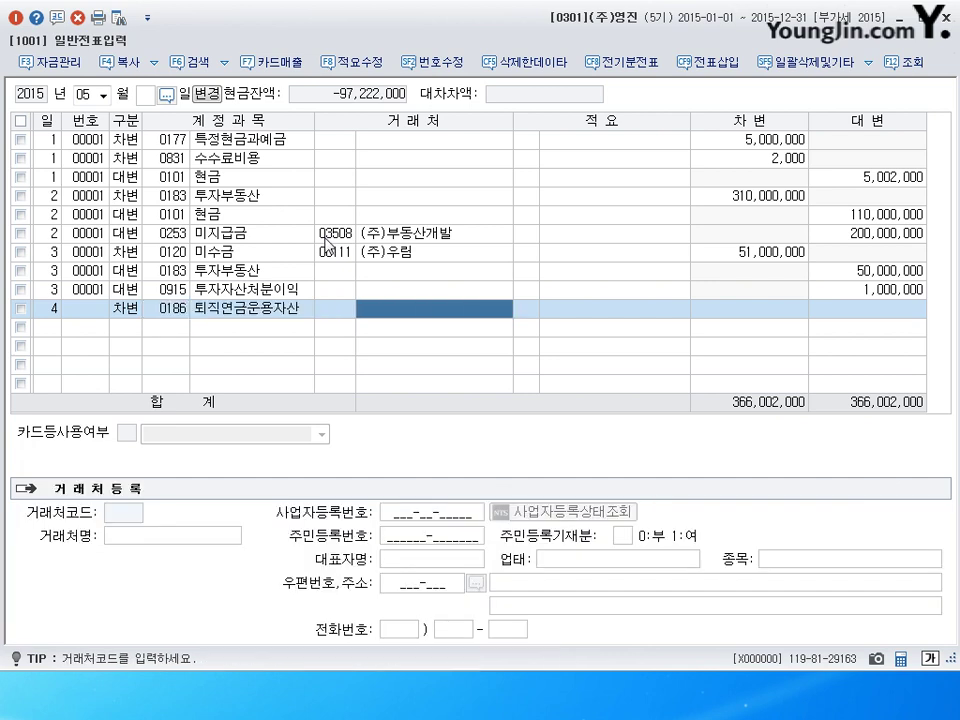
key(Return)
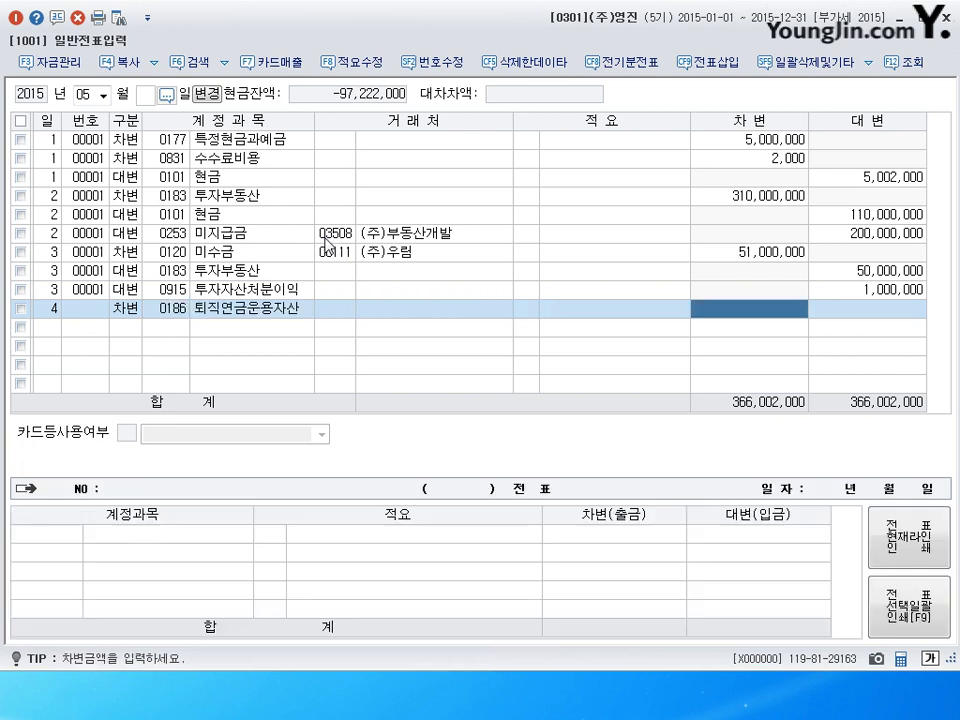
text(5000000)
key(Return)
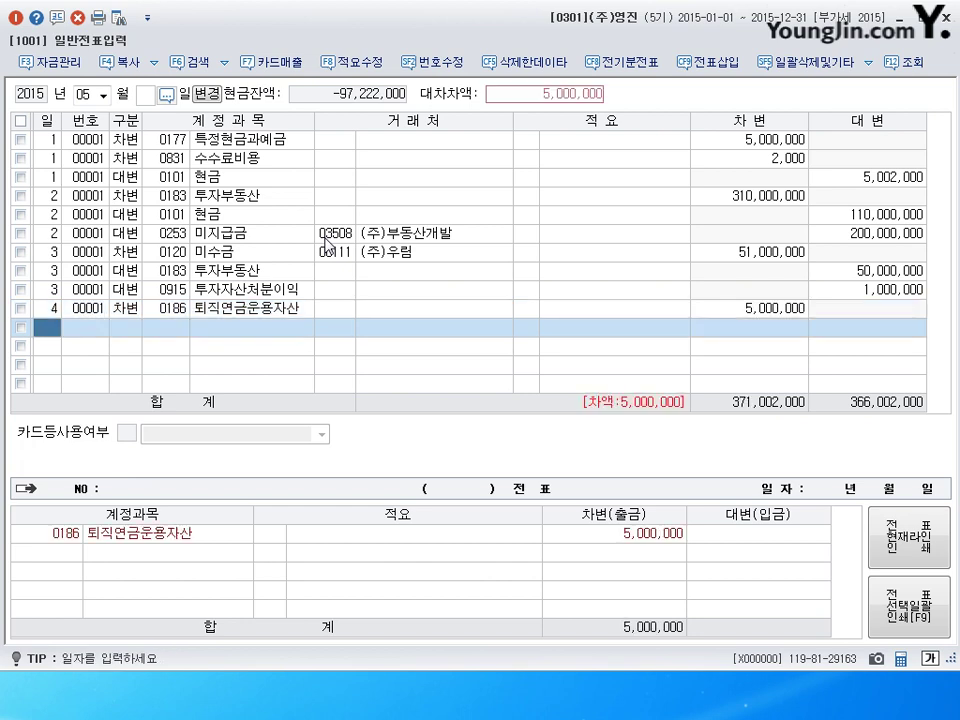
Step: Add the balancing May 4 credit line for account 0103 보통예금 with an amount of 5,000,000
text(4)
key(Return)
text(4103)
key(Return)
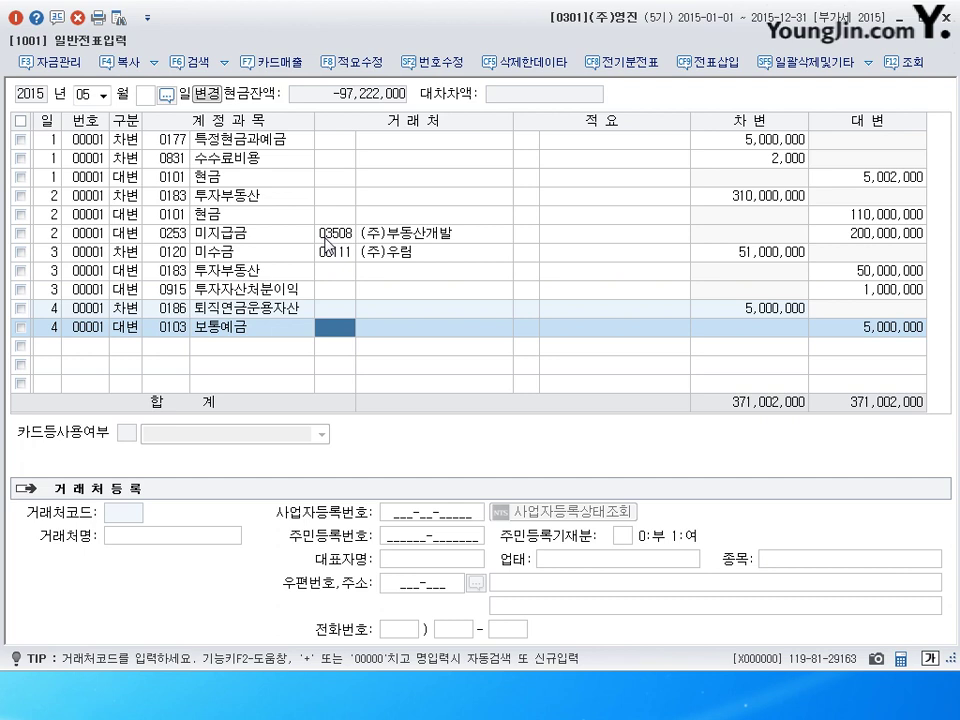
key(Return)
Step: Enter a May 5 debit line for account 0186 퇴직연금운용자산 with an amount of 30,000,000 and no trading partner
text(5)
key(Return)
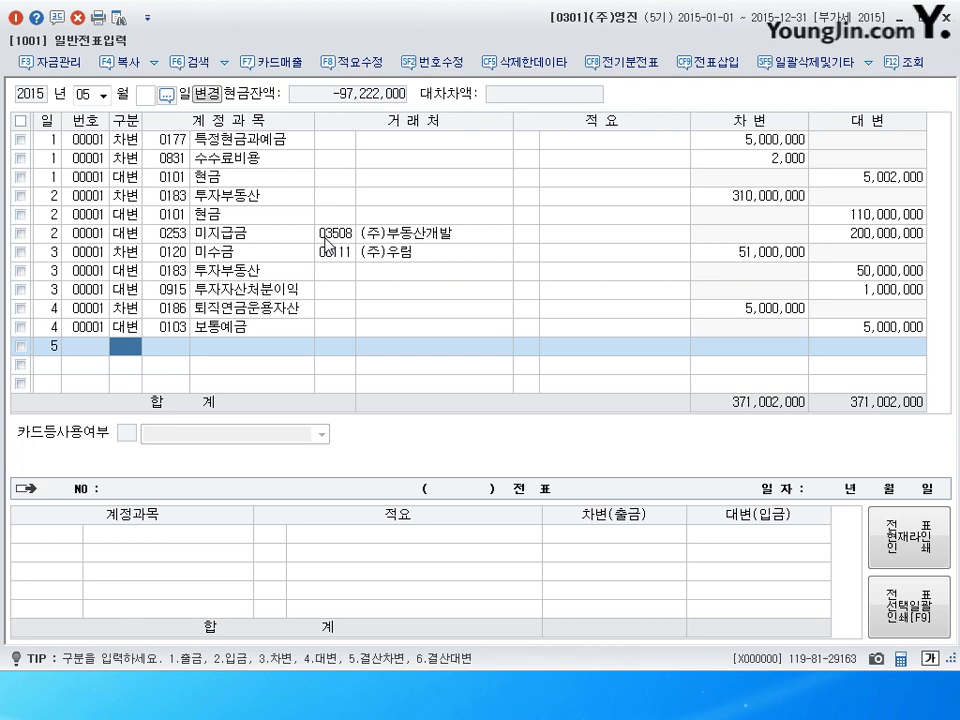
text(3)
key(Return)
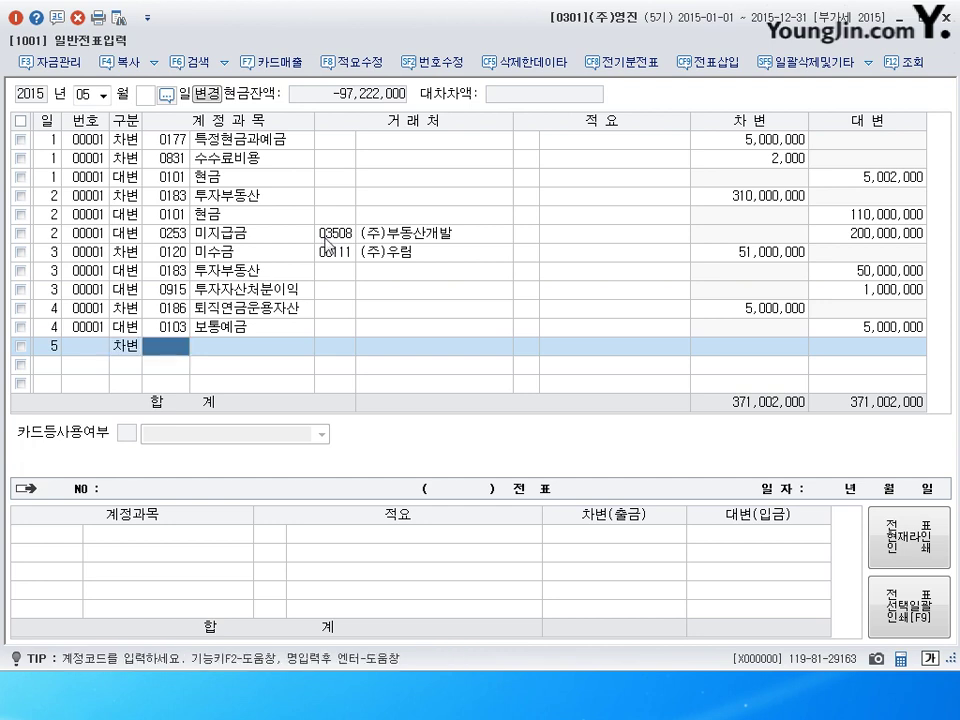
text(186)
key(Return)
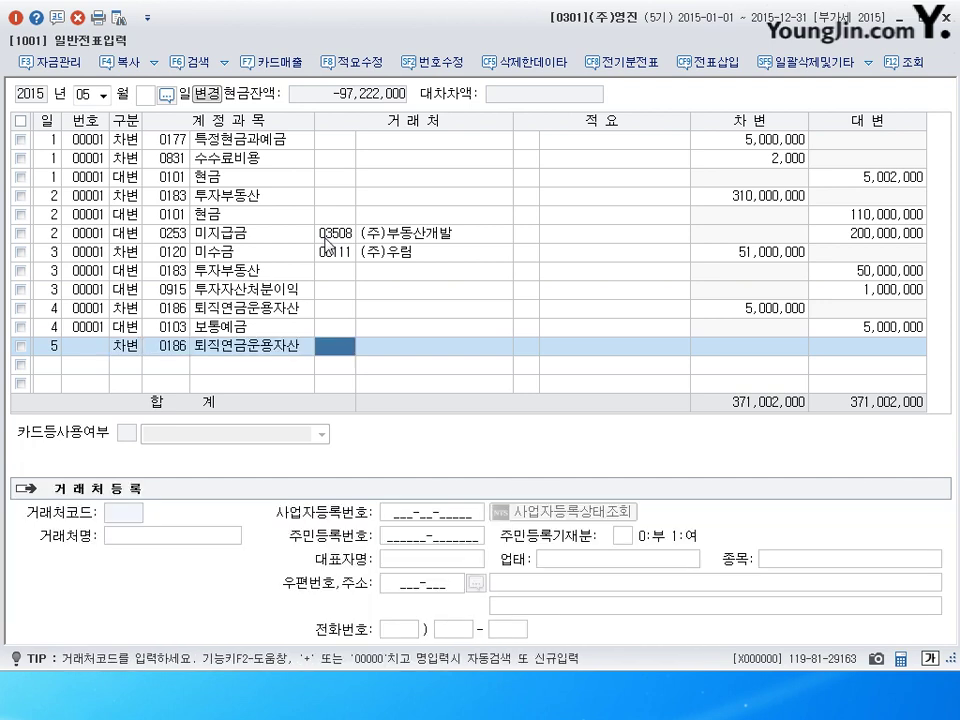
key(Return)
key(Return)
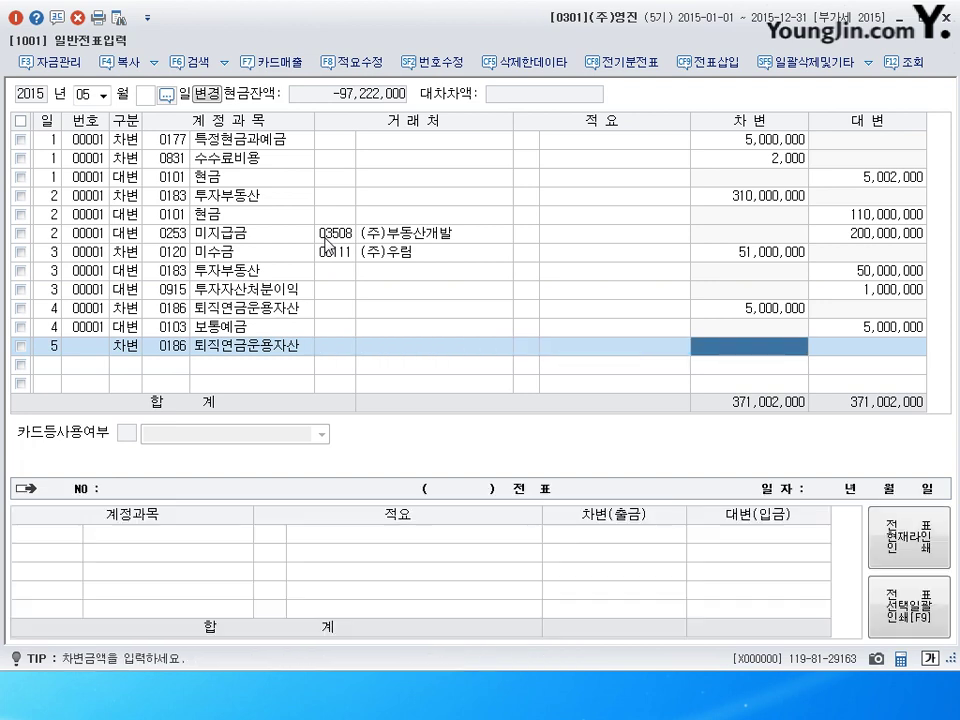
text(30,000,000)
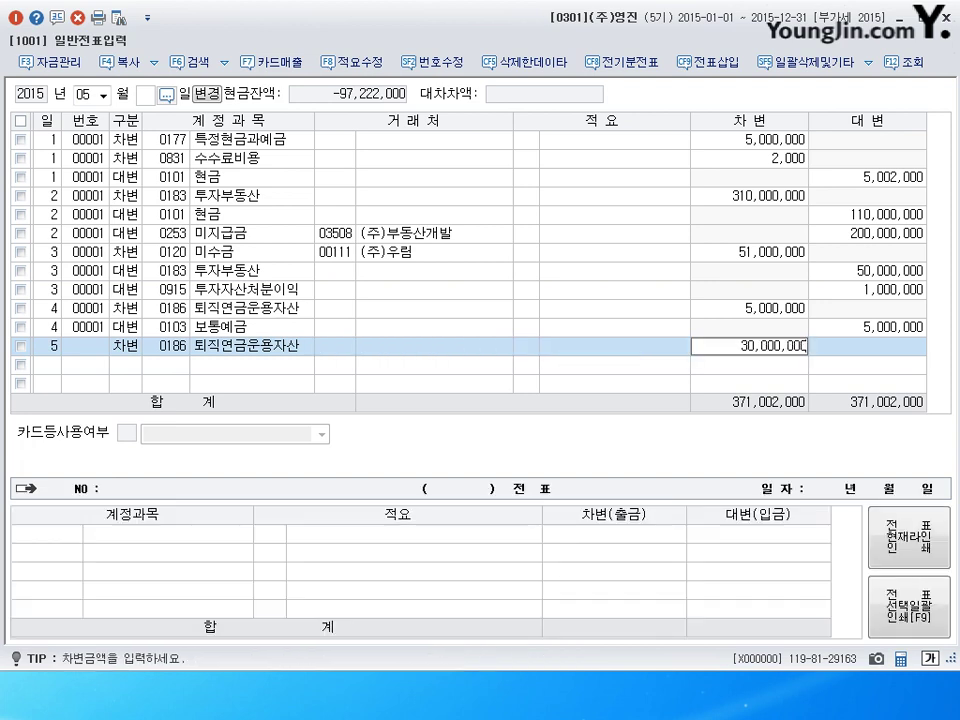
key(Return)
Step: Add a May 5 debit line for account 0831 수수료비용 with an amount of 300,000, leaving trading partner and description blank
text(831)
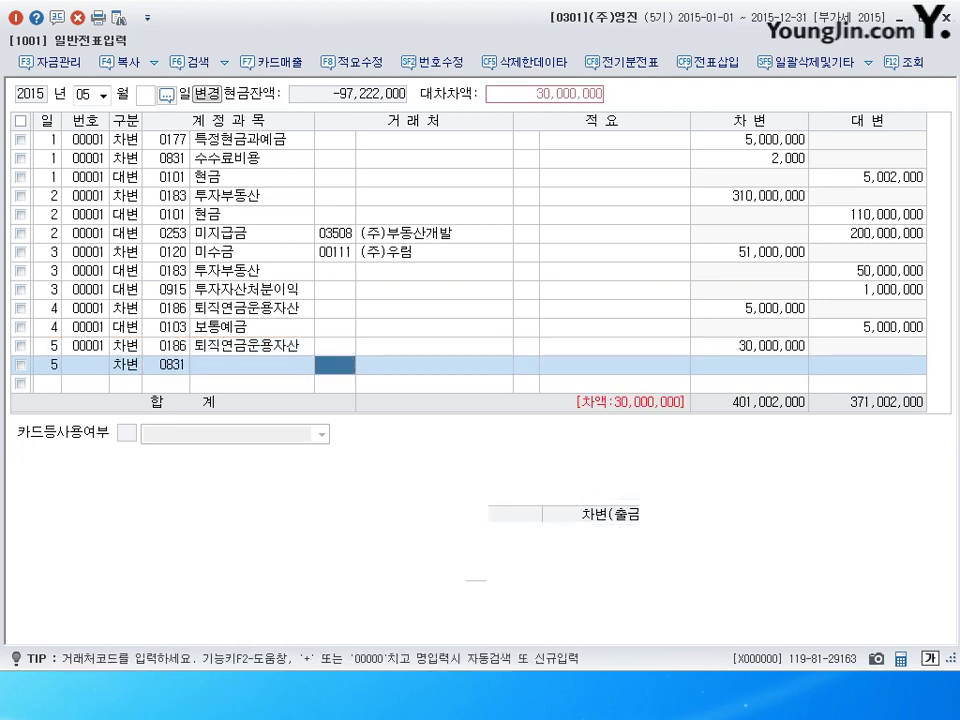
key(Return)
key(Return)
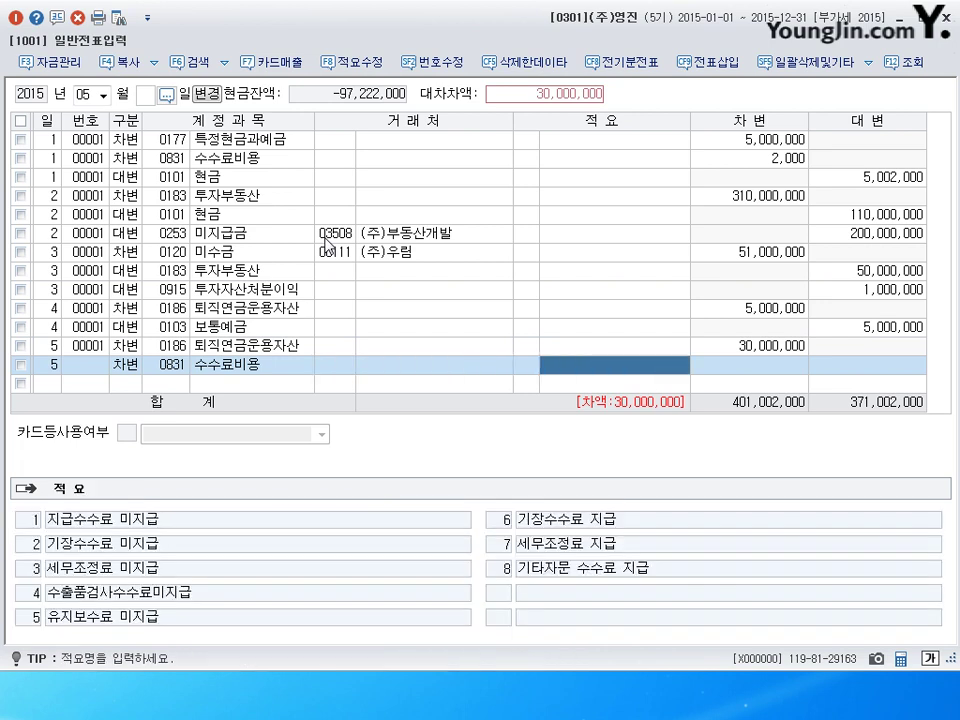
key(Return)
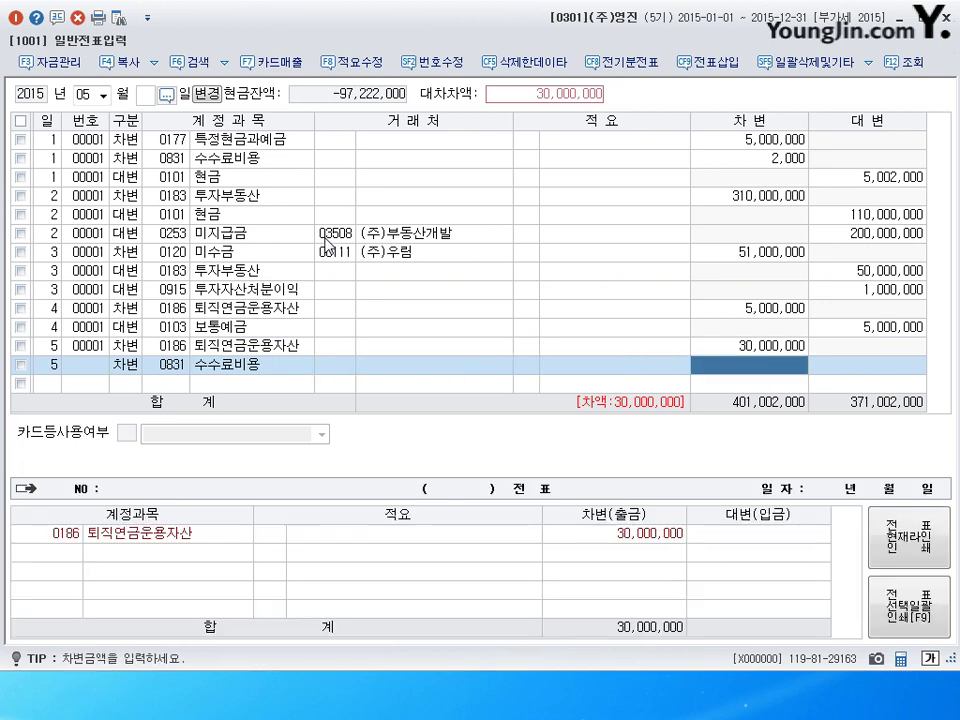
text(300,000)
key(Return)
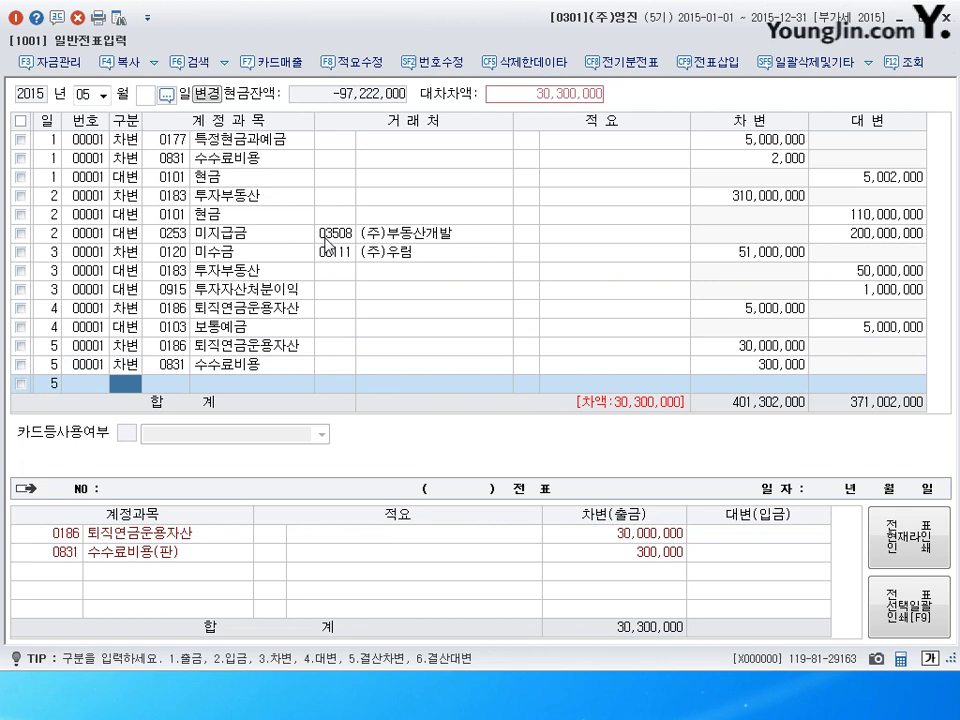
Step: Add the balancing May 5 credit line for account 0103 보통예금, keeping the amount of 30,300,000
text(4103)
key(Return)
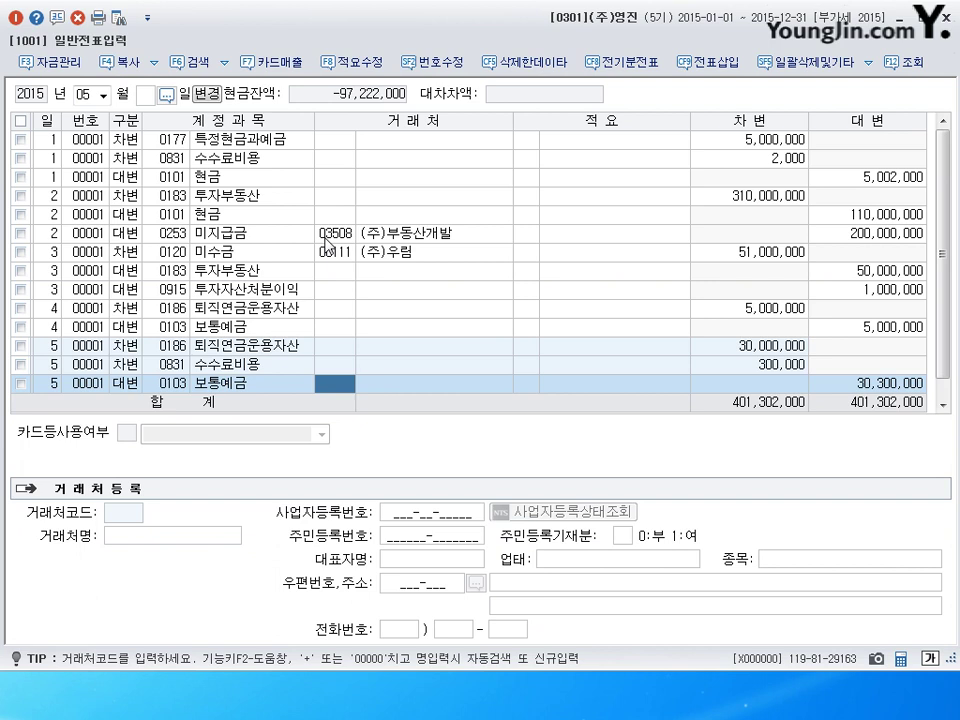
key(Return)
Step: Start a May 6 cash payment (출금) line, look up accounts matching 매도가 and assign 0178 매도가능증권
text(6)
key(Return)
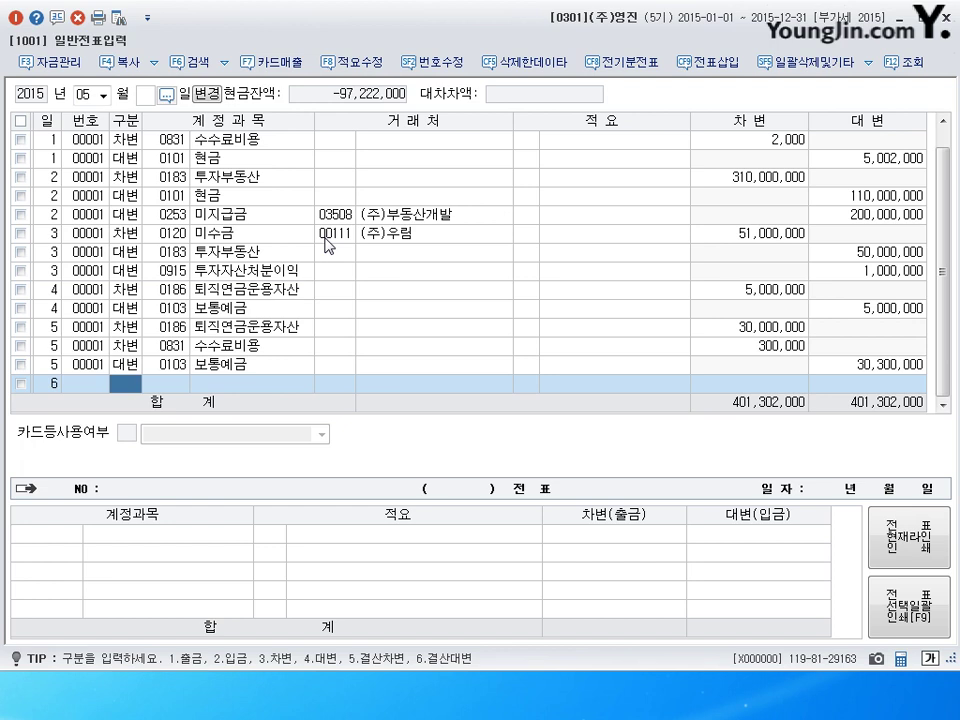
text(1)
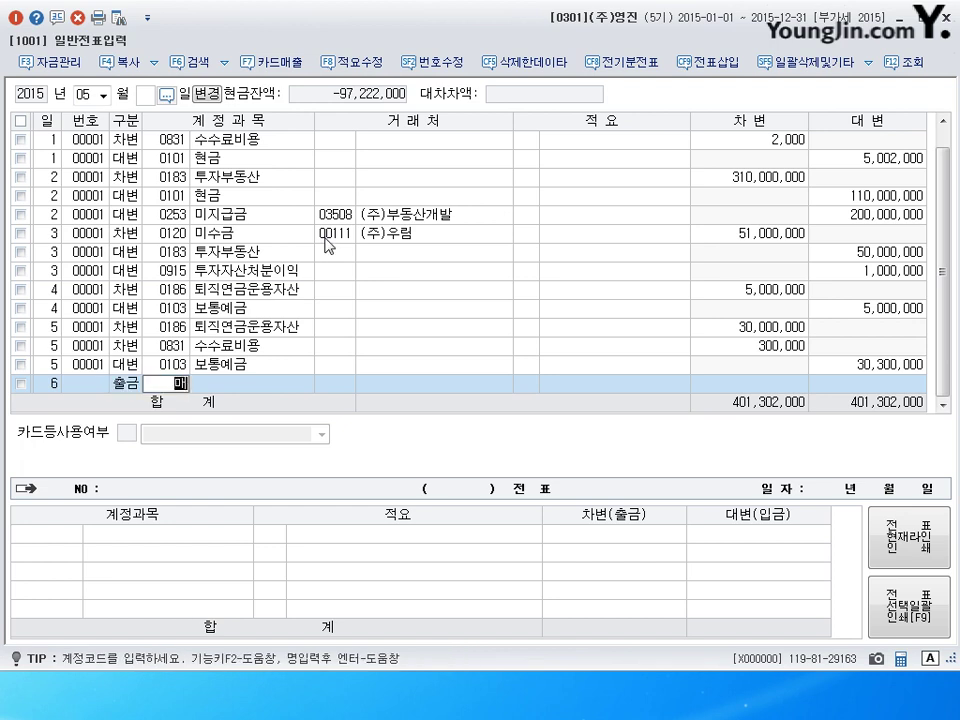
text(매도가)
key(Return)
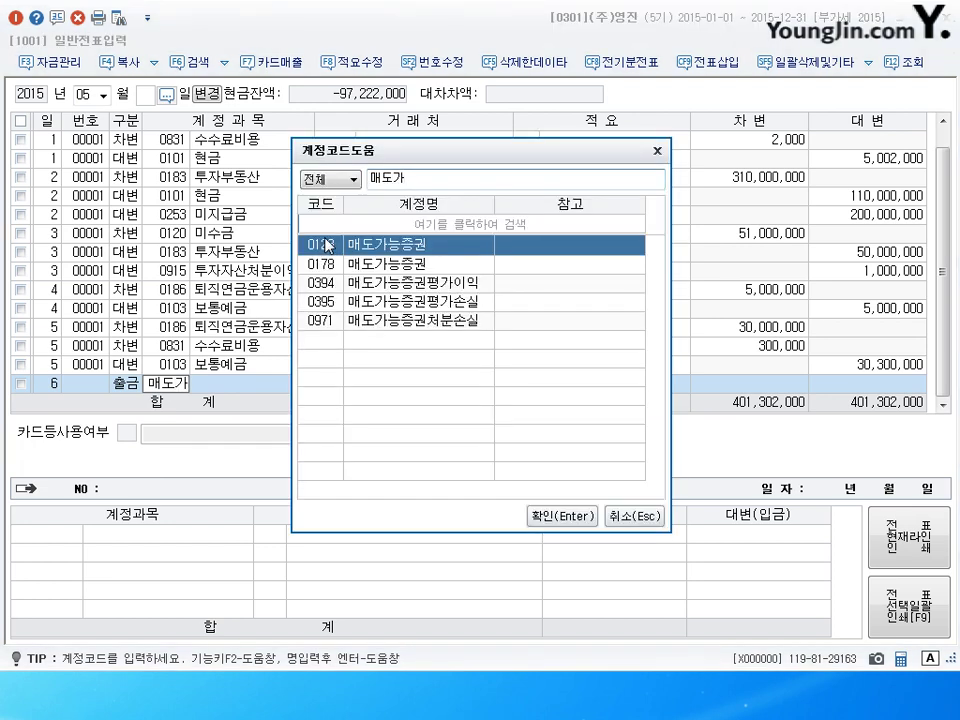
key(Down)
key(Down)
key(Up)
key(Up)
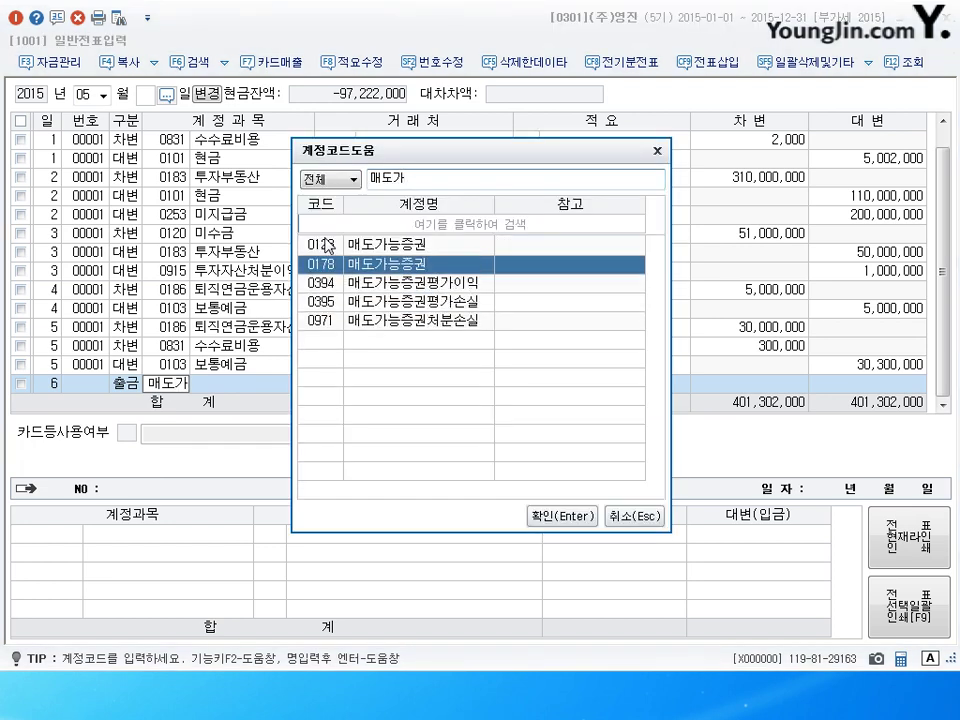
key(Down)
key(Down)
key(Down)
key(Up)
key(Up)
key(Up)
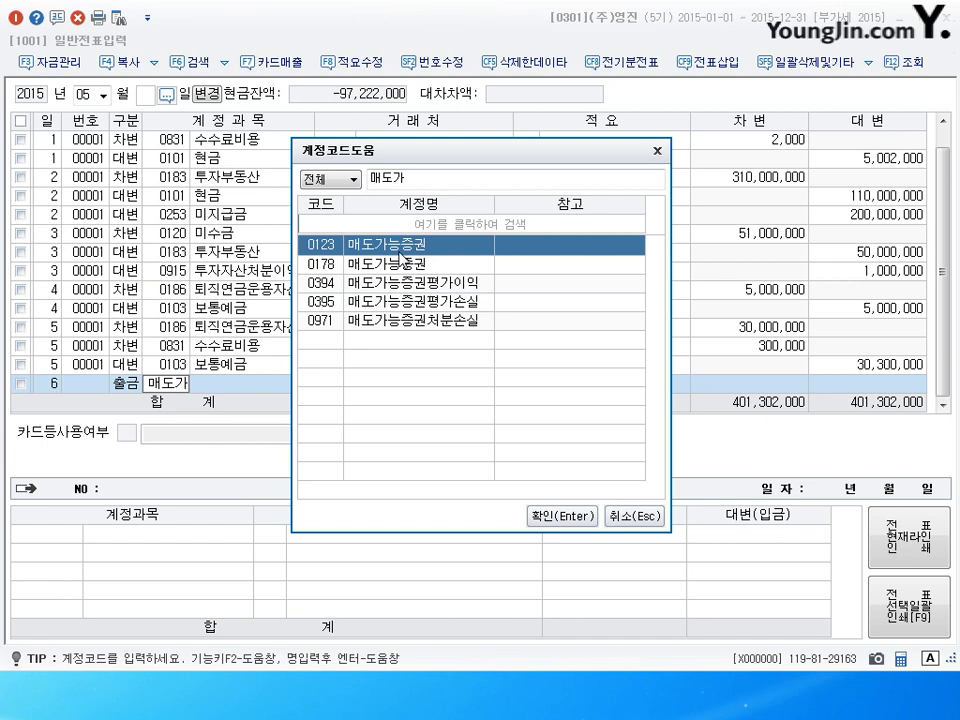
click(407, 266)
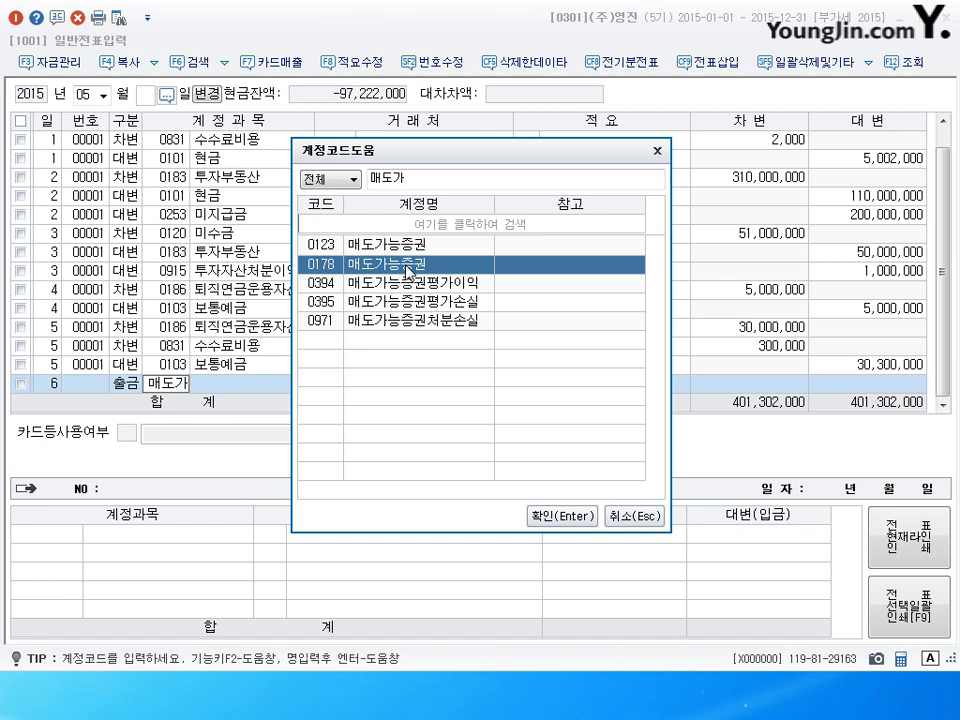
key(Return)
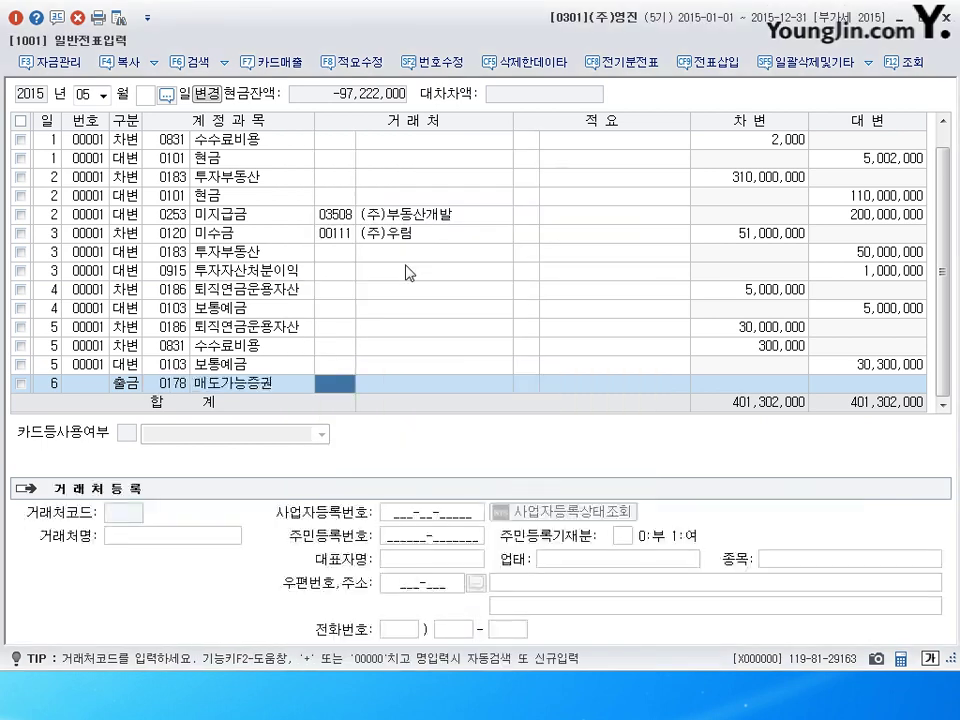
Step: Set the amount of the May 6 매도가능증권 line to 1,000,000, leaving trading partner and description blank
key(Return)
key(Return)
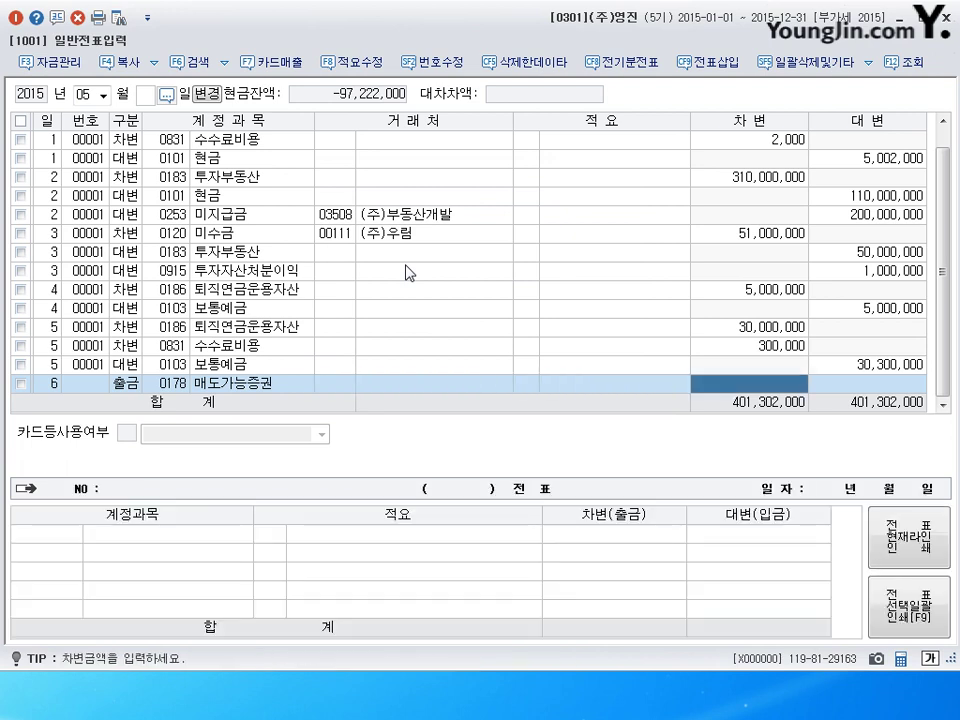
text(1000000)
key(Return)
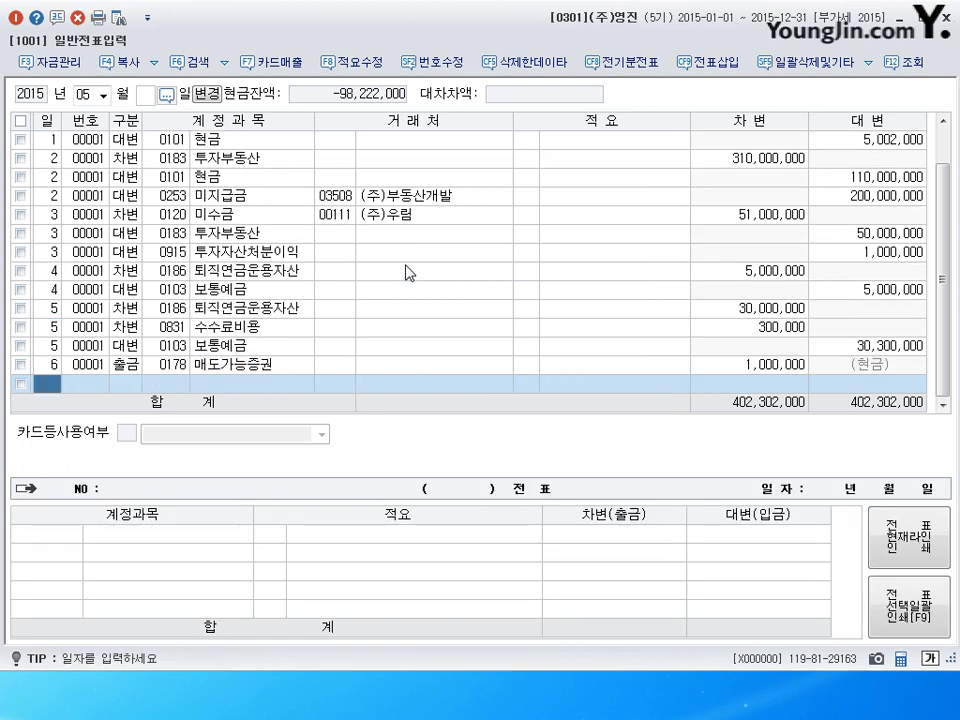